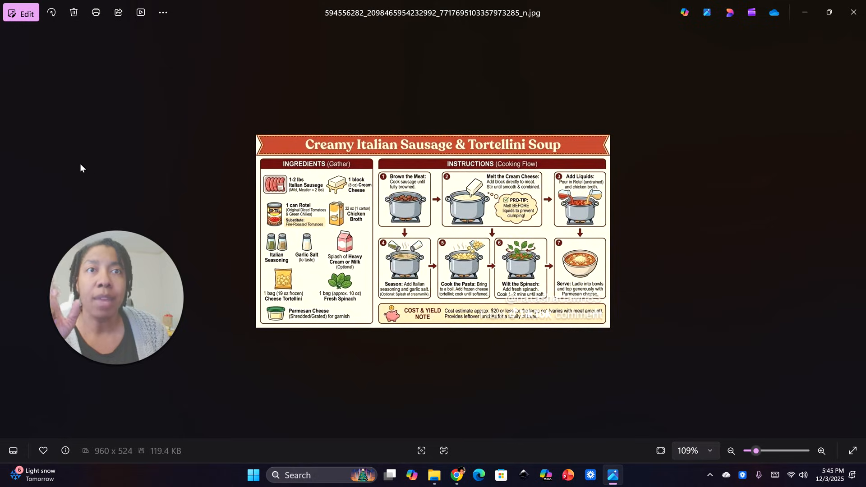
Switch to Chrome and review the ingredients and instructions of the chicken tortellini soup recipe in ChatGPT
key("alt+Tab")
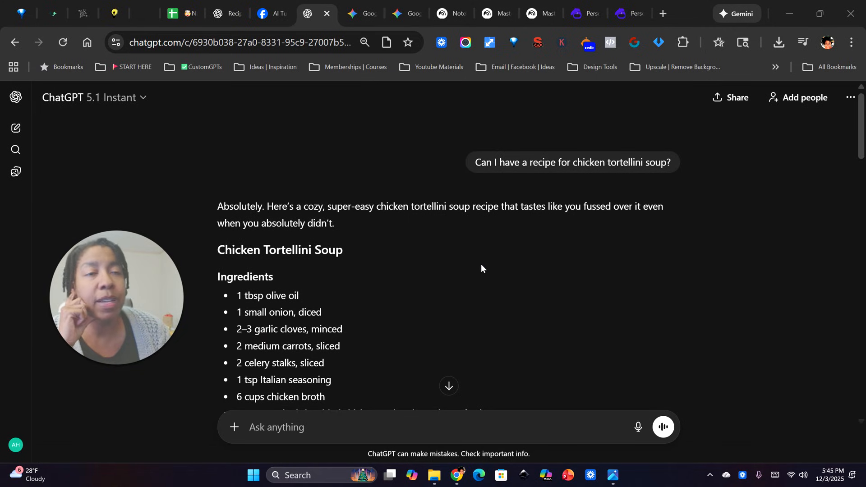
scroll(328, 292, "down", 3)
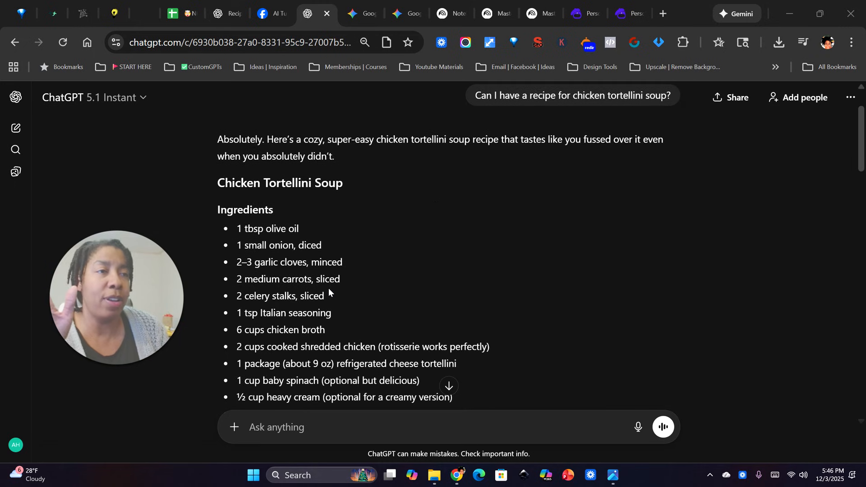
scroll(329, 289, "down", 2)
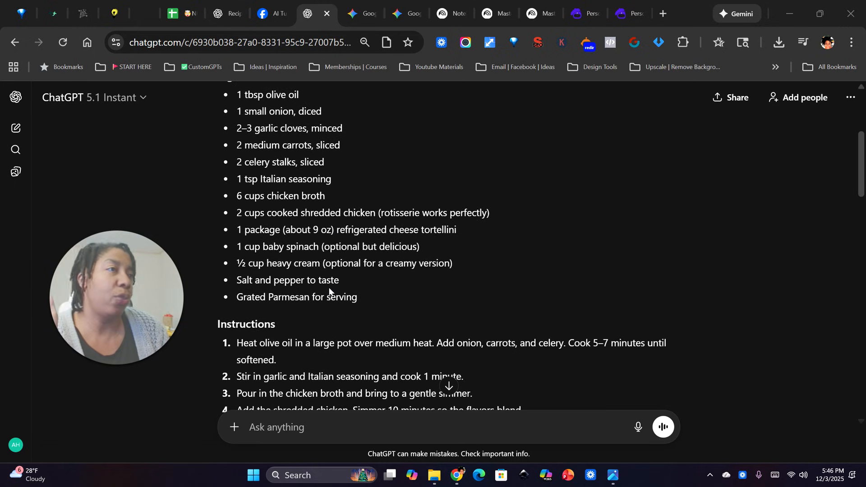
scroll(329, 288, "down", 3)
scroll(334, 290, "up", 6)
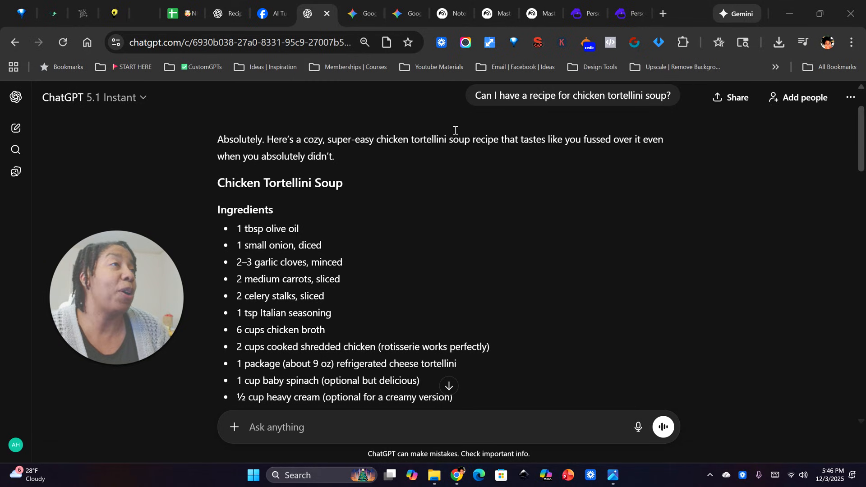
Create a new notebook in NotebookLM and choose copied text as the source type
left_click(447, 16)
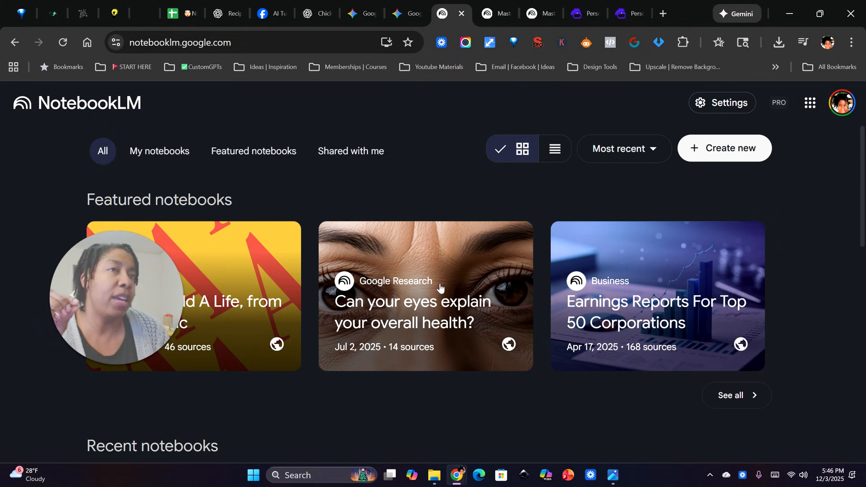
scroll(440, 288, "down", 4)
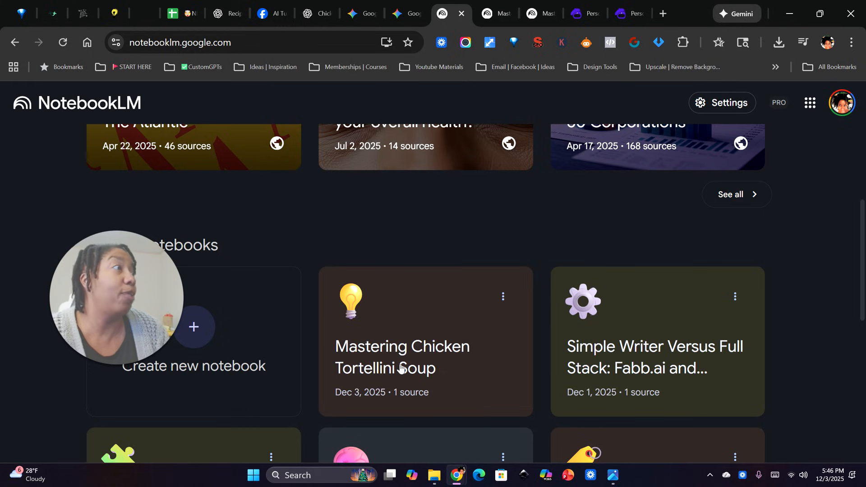
scroll(401, 367, "up", 4)
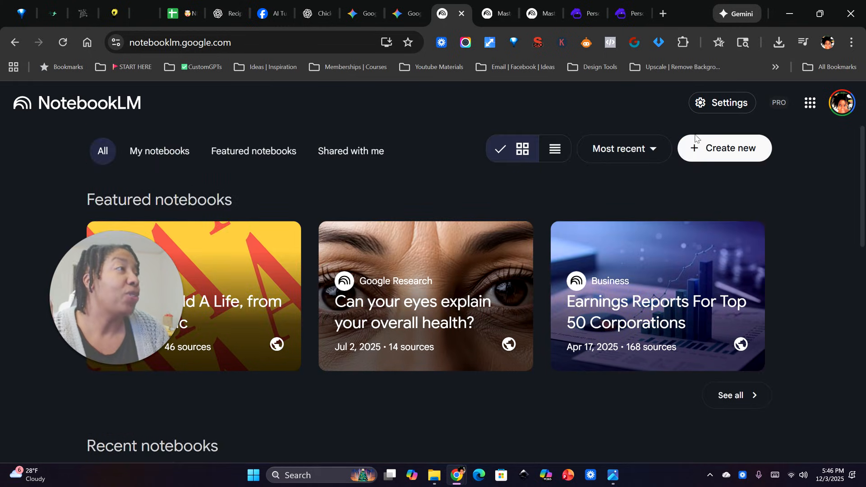
left_click(720, 151)
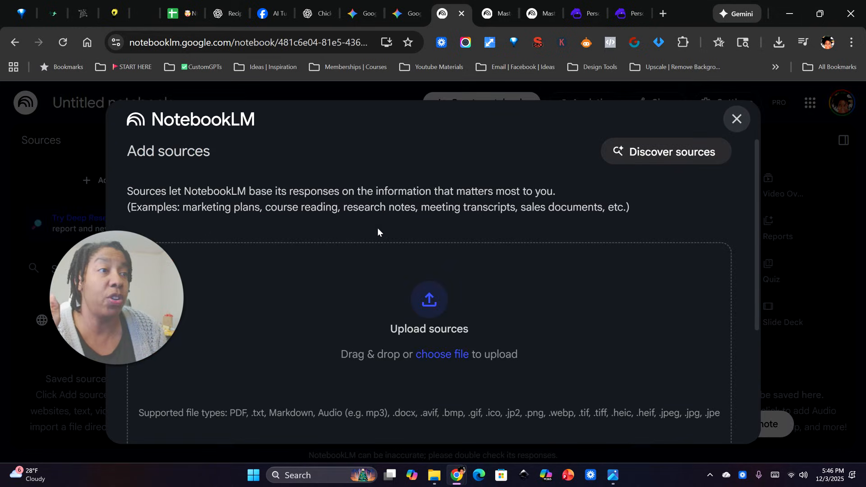
left_click_drag(131, 280, 112, 214)
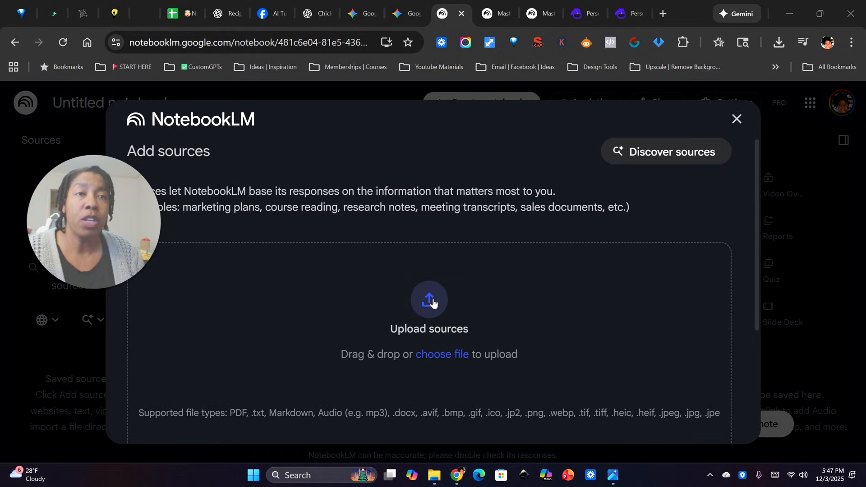
left_click_drag(109, 207, 89, 343)
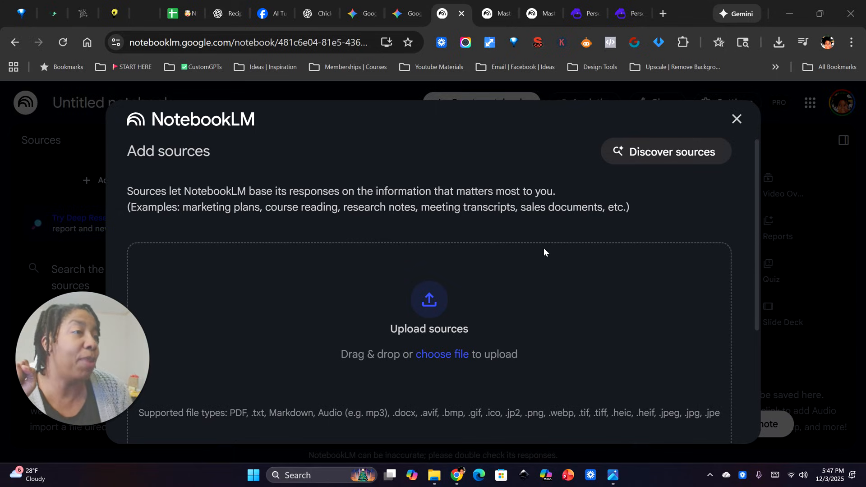
scroll(467, 246, "down", 4)
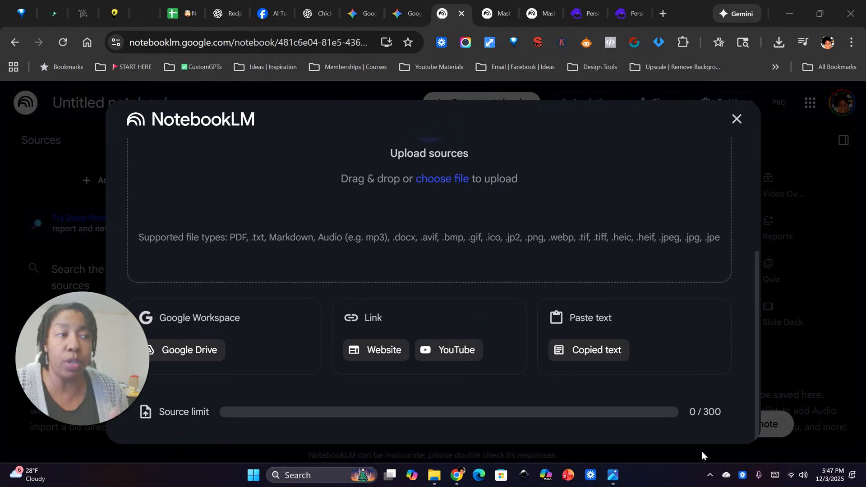
left_click(590, 356)
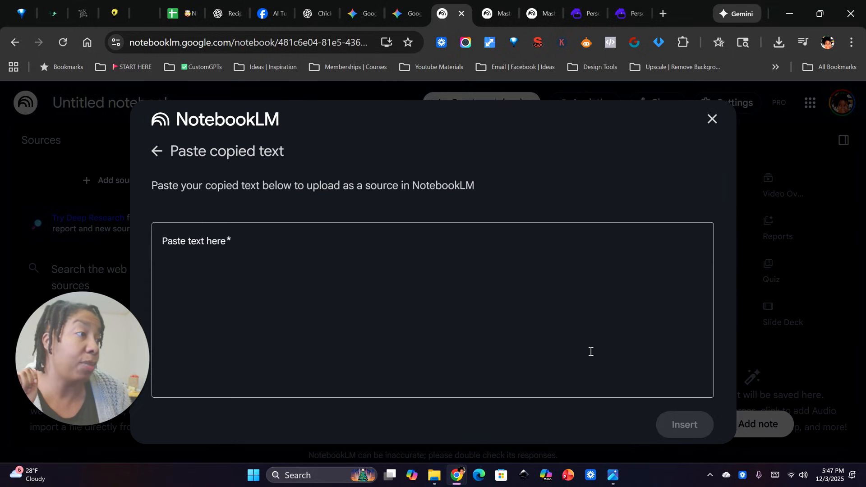
Copy the chicken tortellini soup recipe and cooking tips from the ChatGPT conversation, through the "Garlic butter croutons" topping
left_click(296, 18)
left_click_drag(240, 199, 451, 278)
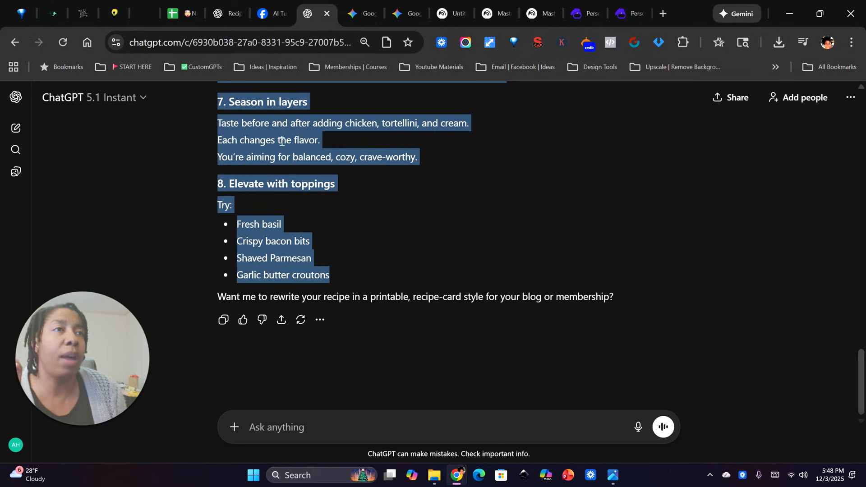
right_click(292, 150)
left_click(318, 160)
Paste the copied recipe text into the new NotebookLM notebook and insert it as a source
left_click(455, 12)
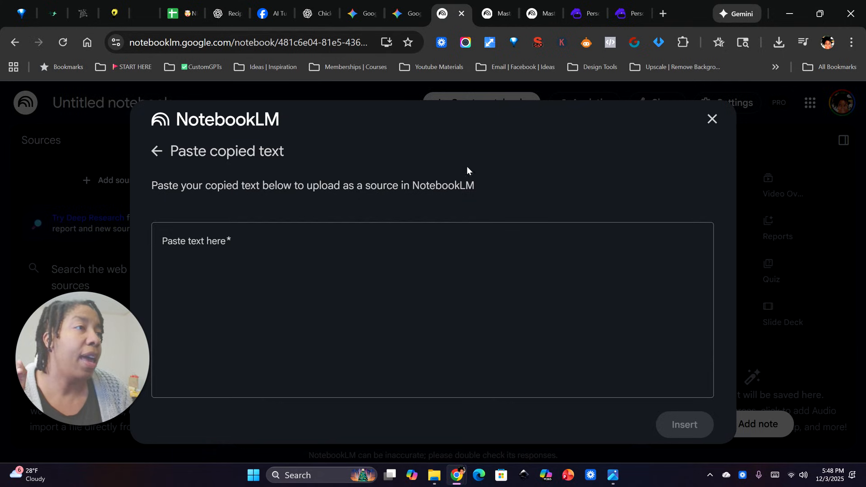
left_click(184, 240)
key("ctrl+v")
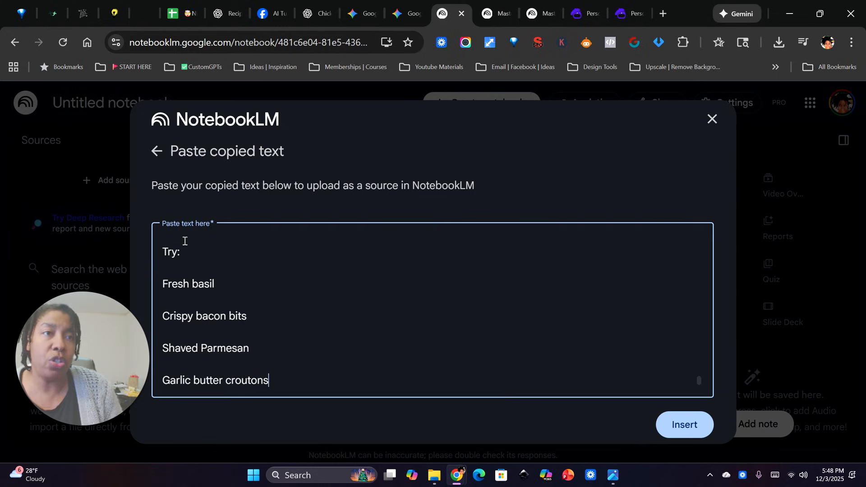
left_click(692, 426)
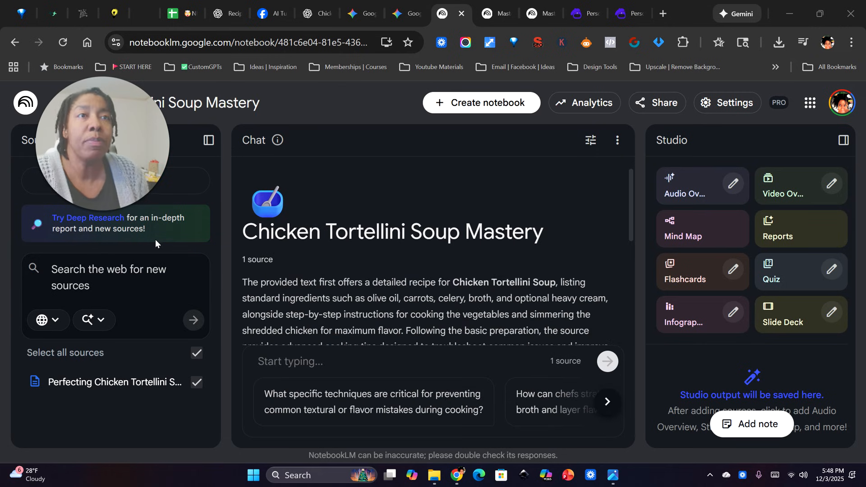
left_click_drag(112, 115, 139, 345)
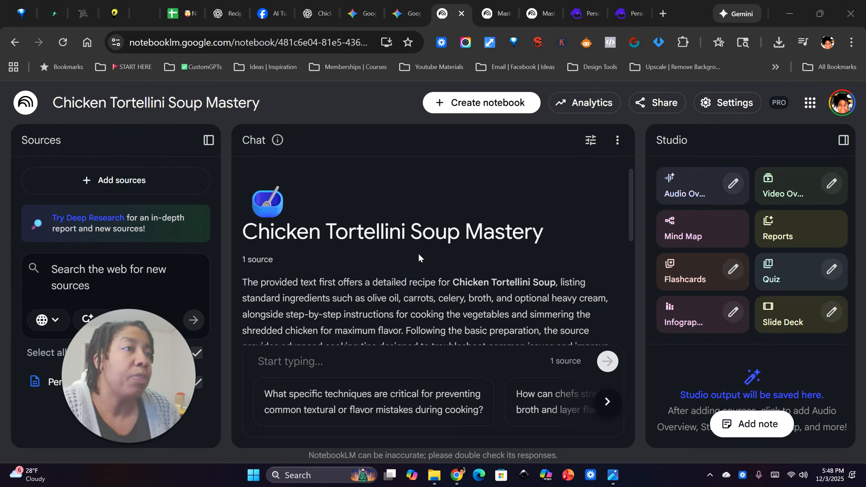
scroll(362, 270, "down", 1)
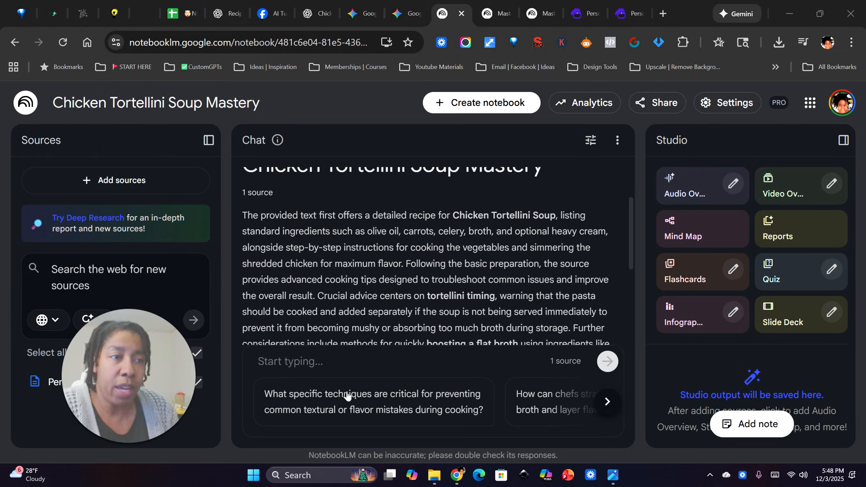
left_click(288, 362)
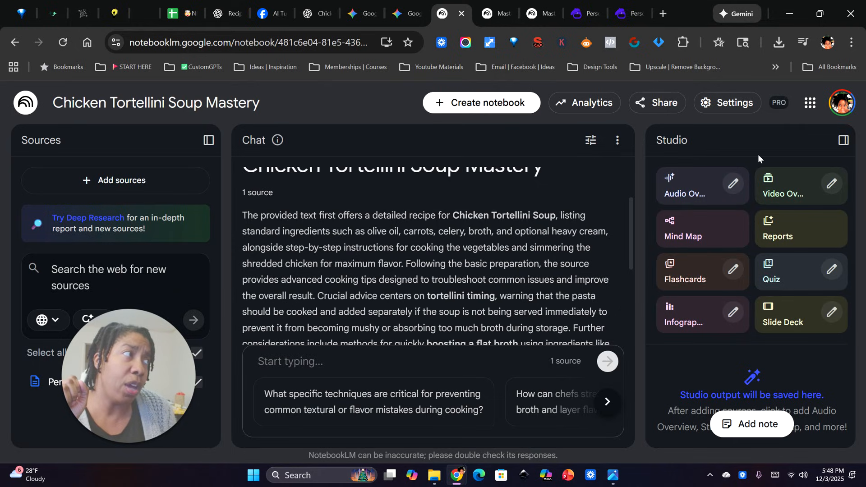
Open the infographic customization options and set the level of detail to Detailed
left_click(732, 313)
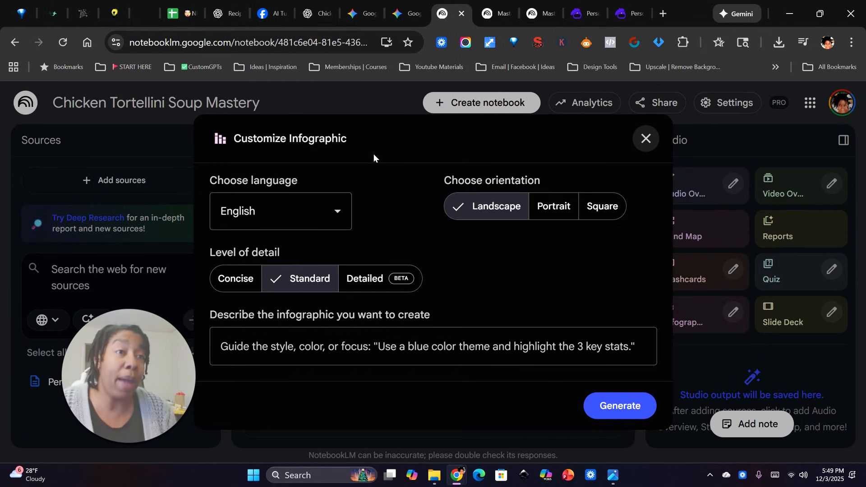
left_click(297, 213)
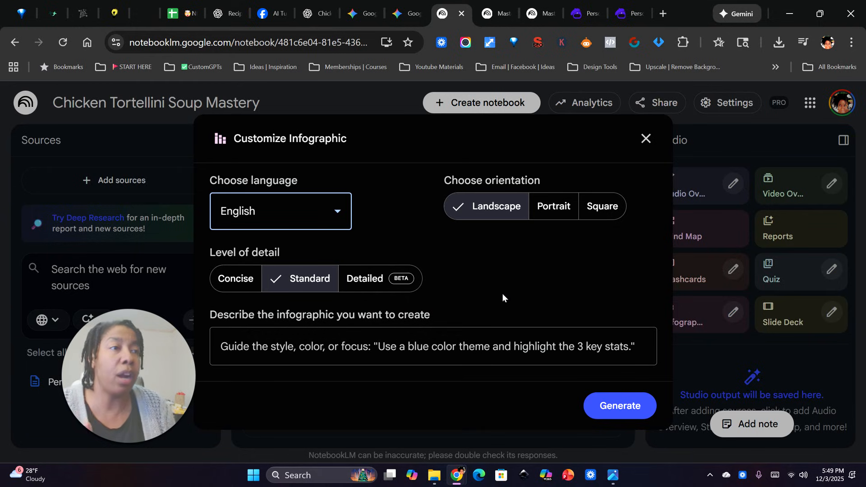
left_click(366, 283)
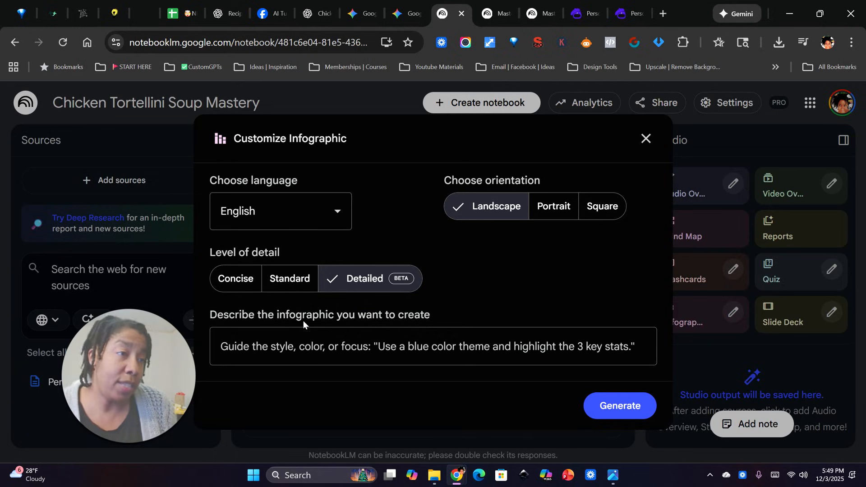
Describe the infographic as "use 5th grade friendly vocabulary, use bright colors, and use doodle art style"
left_click(227, 348)
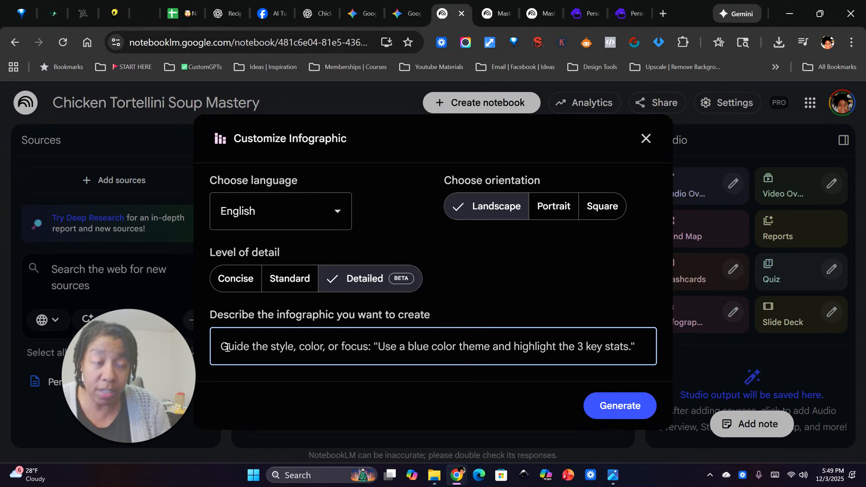
type("I")
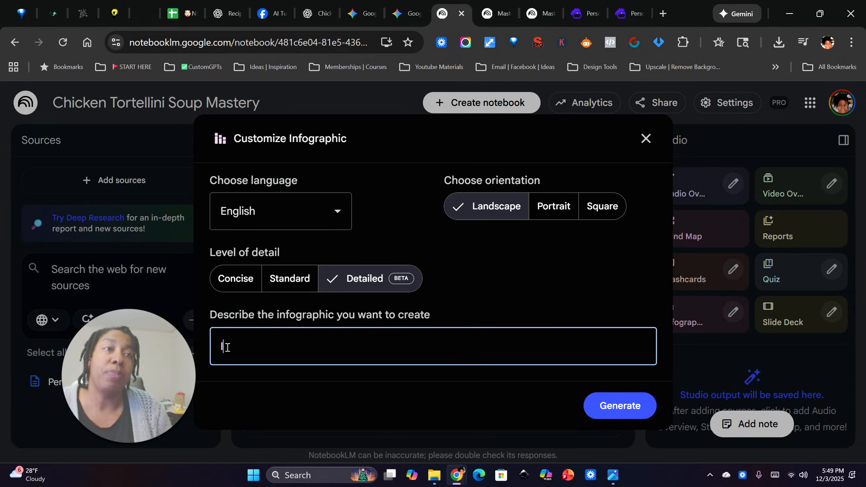
key("BackSpace")
key("BackSpace")
key("BackSpace")
key("BackSpace")
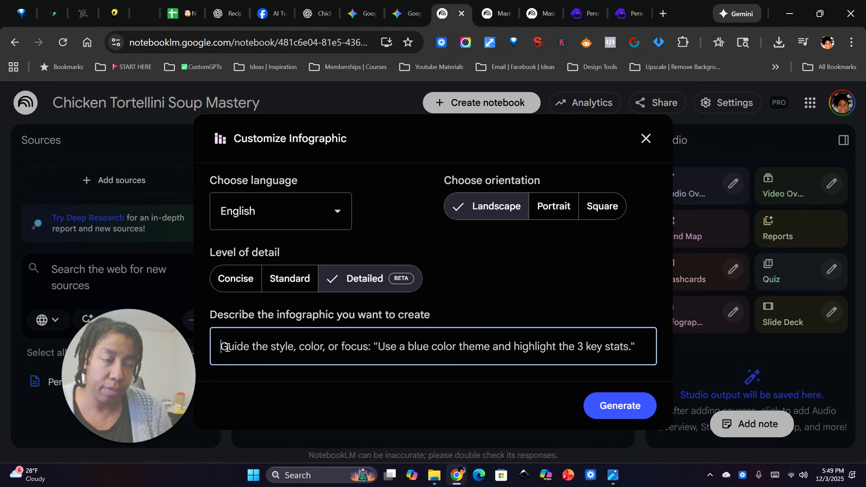
type("use 5th gr")
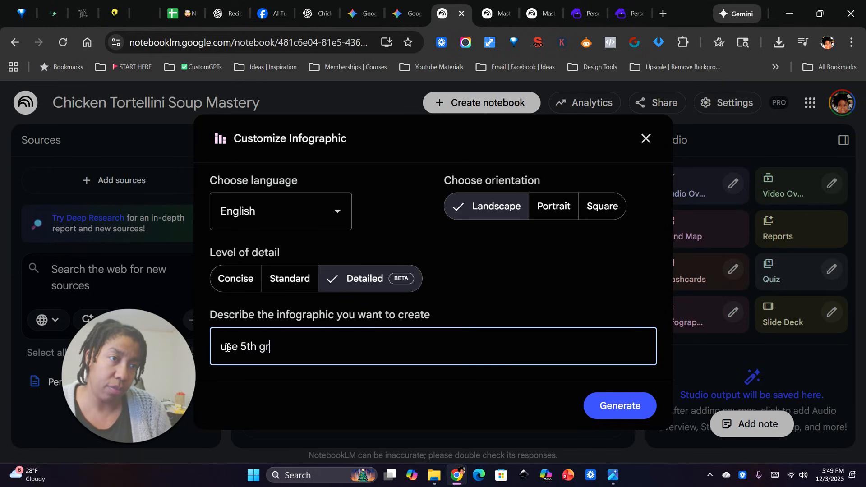
type("ade friendly")
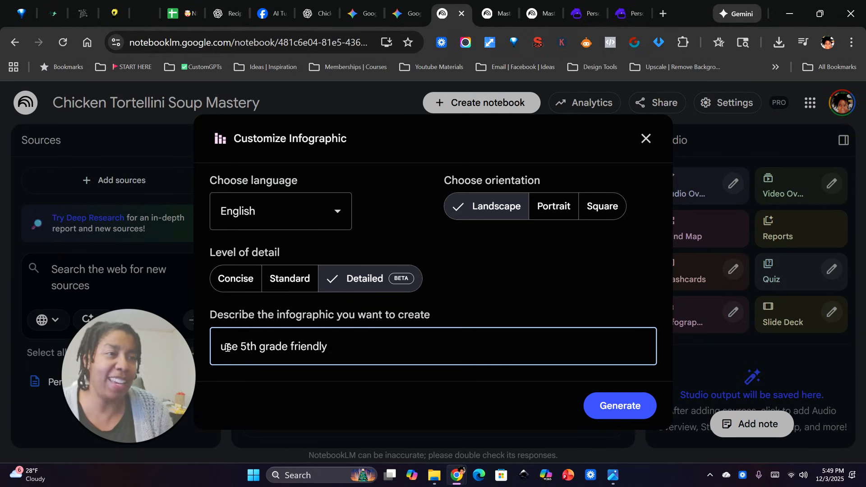
type(" vocabulary")
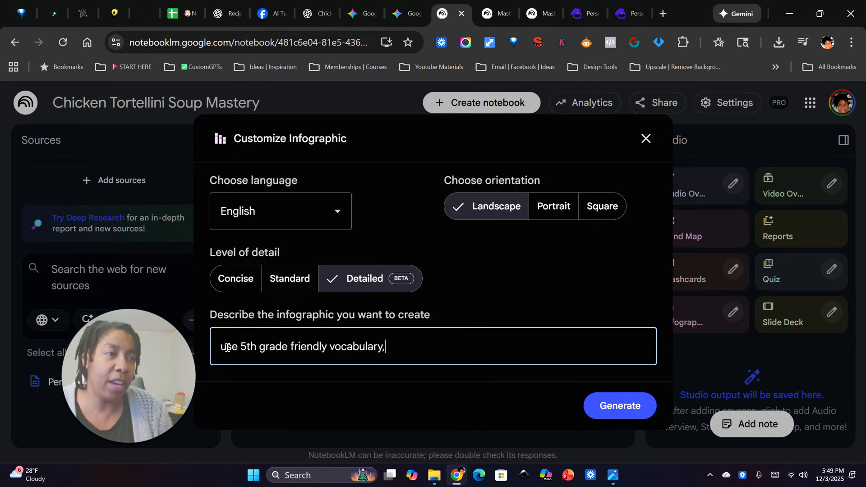
type(", use brig")
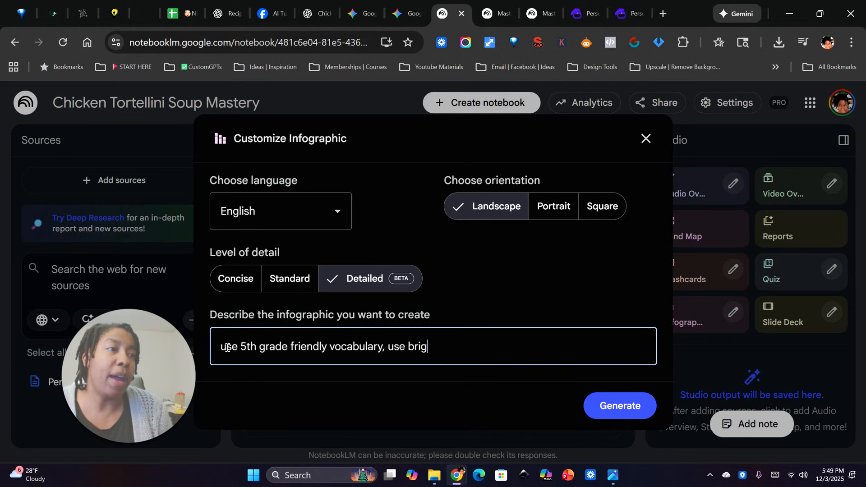
type("ht colors, and ")
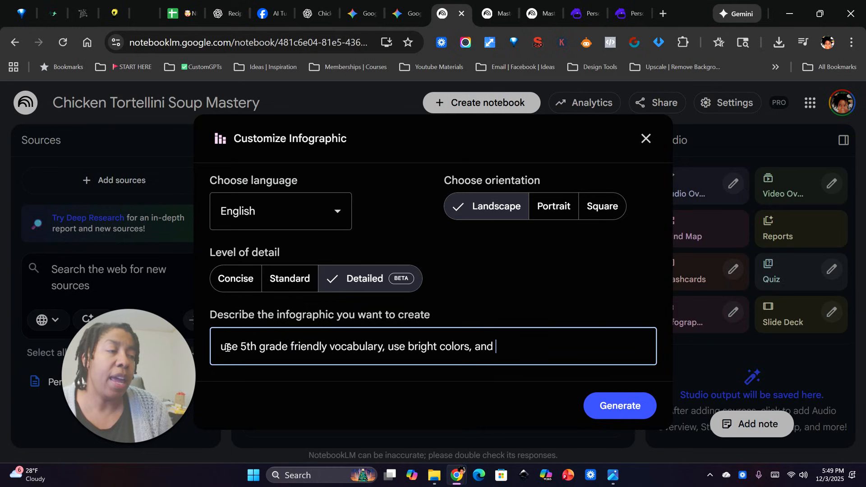
type("use do")
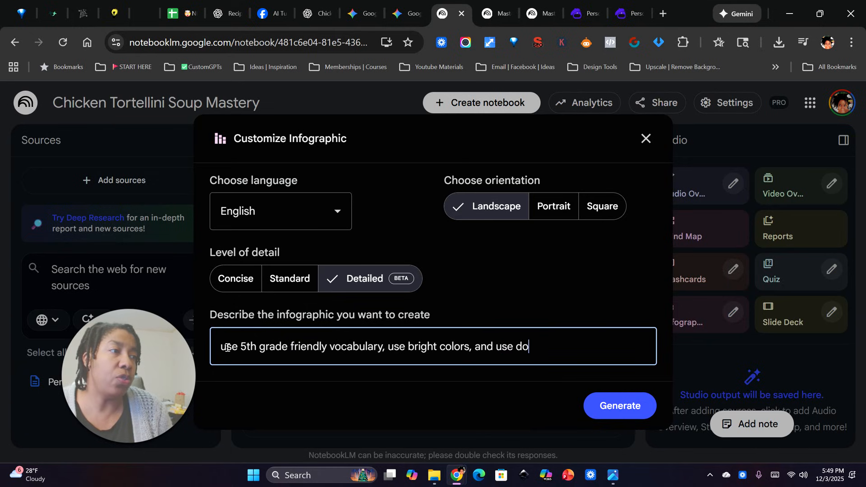
type("odle art styl")
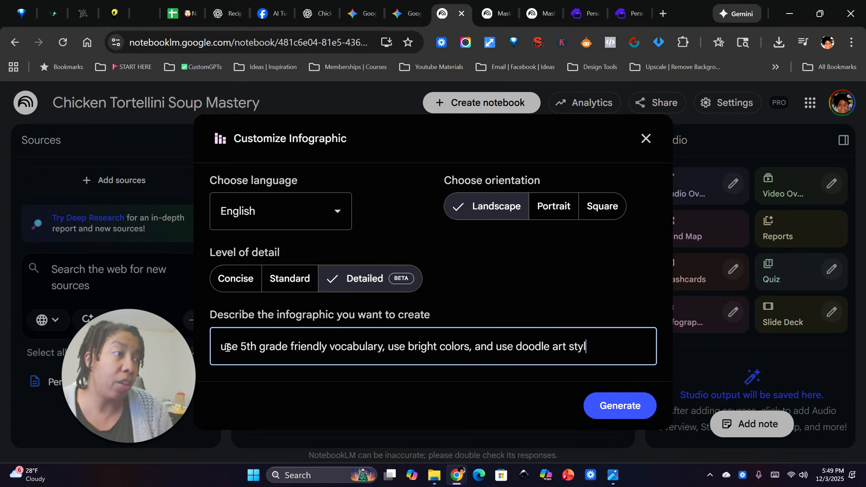
Replace the doodle art style in the infographic description with "Chibi art style"
key("BackSpace")
key("BackSpace")
key("BackSpace")
key("BackSpace")
key("BackSpace")
key("BackSpace")
key("BackSpace")
key("BackSpace")
key("BackSpace")
key("BackSpace")
key("BackSpace")
key("BackSpace")
key("BackSpace")
key("BackSpace")
key("BackSpace")
type("Chibi art style")
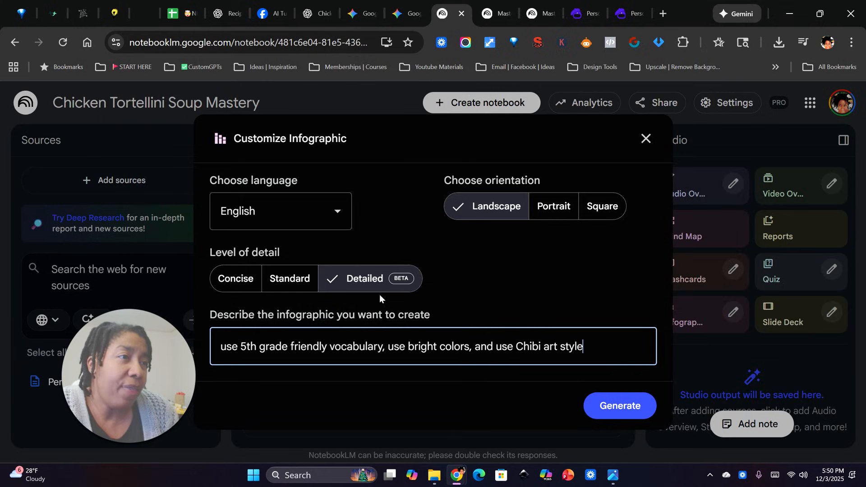
Set the infographic's level of detail to Standard and generate it
left_click(290, 278)
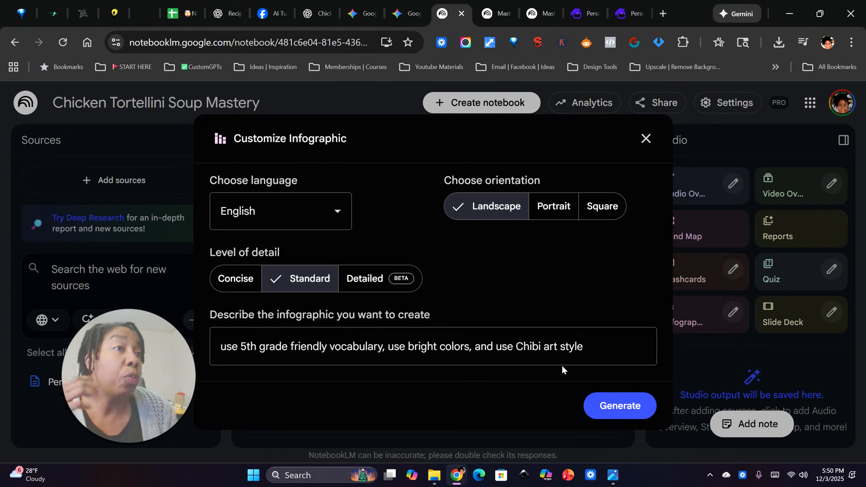
left_click(621, 412)
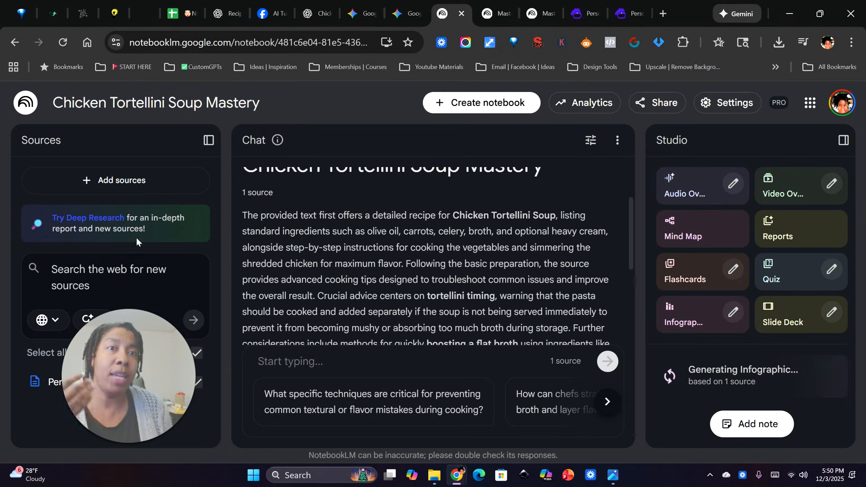
left_click_drag(127, 370, 249, 195)
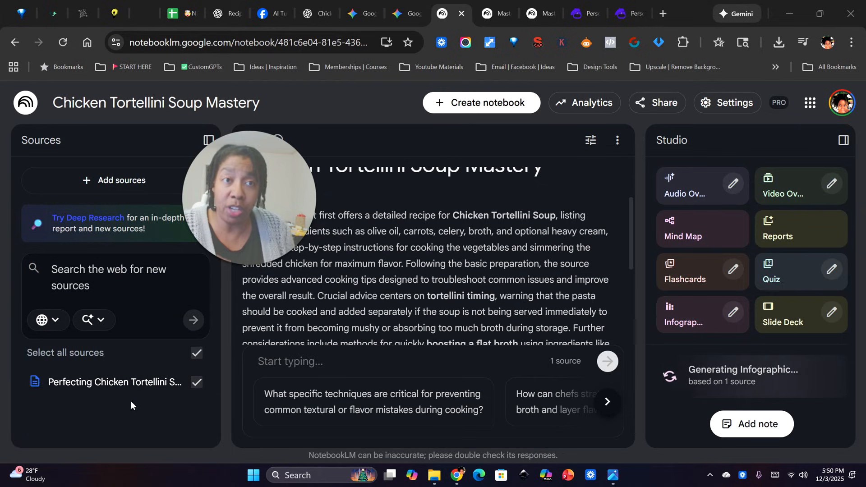
left_click_drag(246, 170, 99, 254)
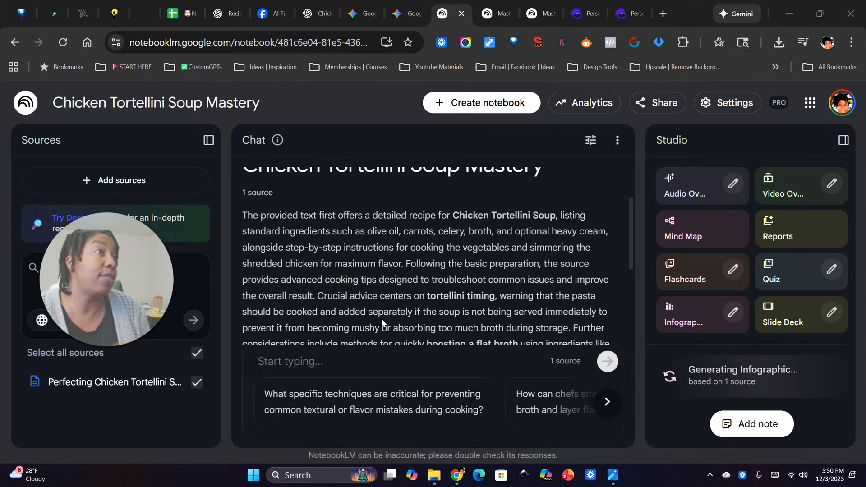
Switch to the Mastering Chicken Tortellini Soup notebook and examine its doodle-style infographic's ingredients, cooking instructions and pro-tips up close
left_click(489, 17)
left_click_drag(98, 262, 103, 312)
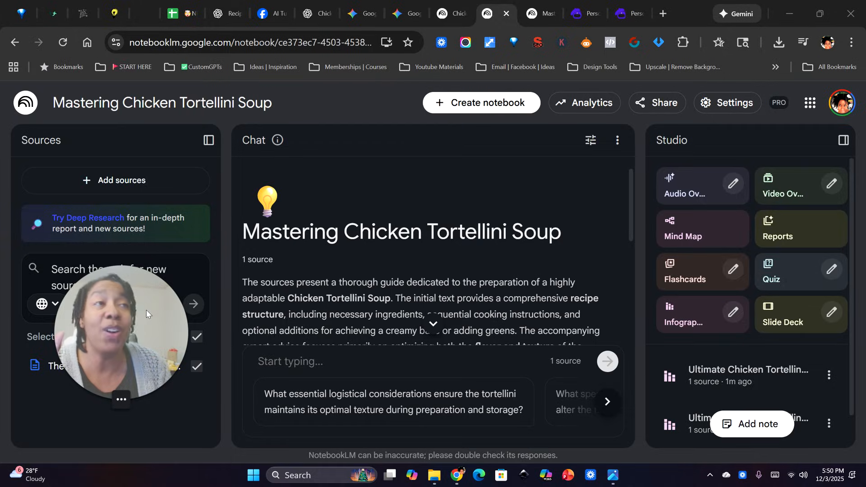
left_click(697, 423)
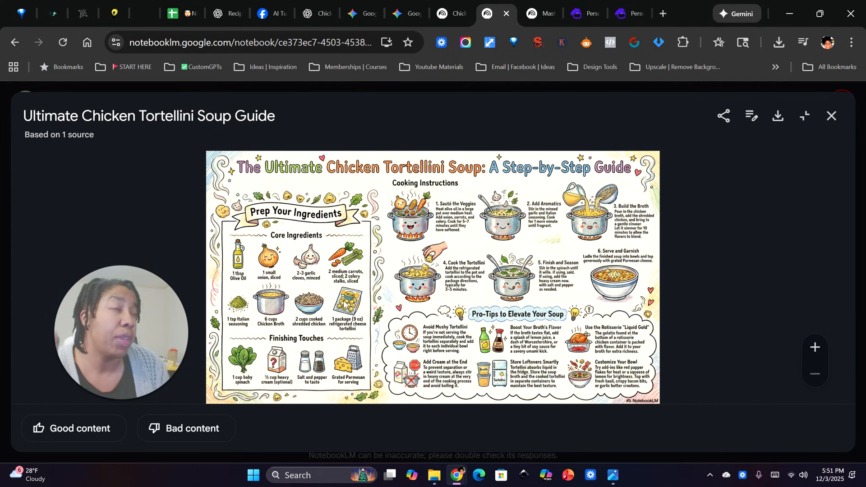
left_click(815, 348)
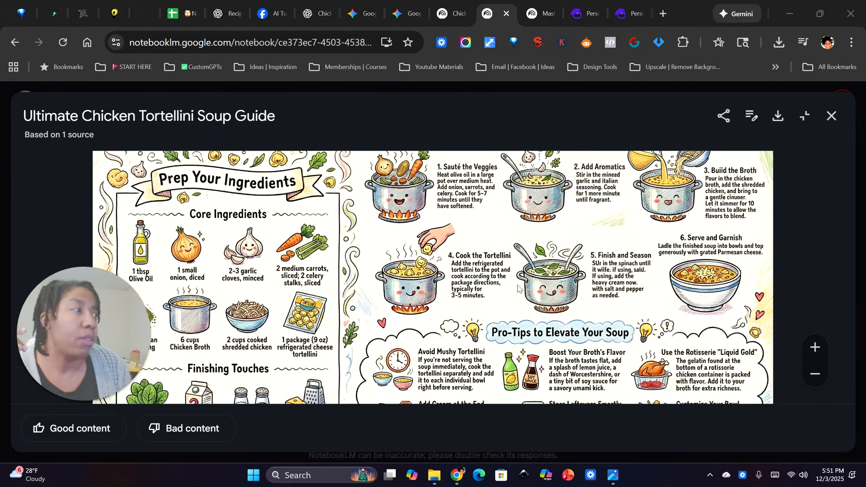
left_click(818, 373)
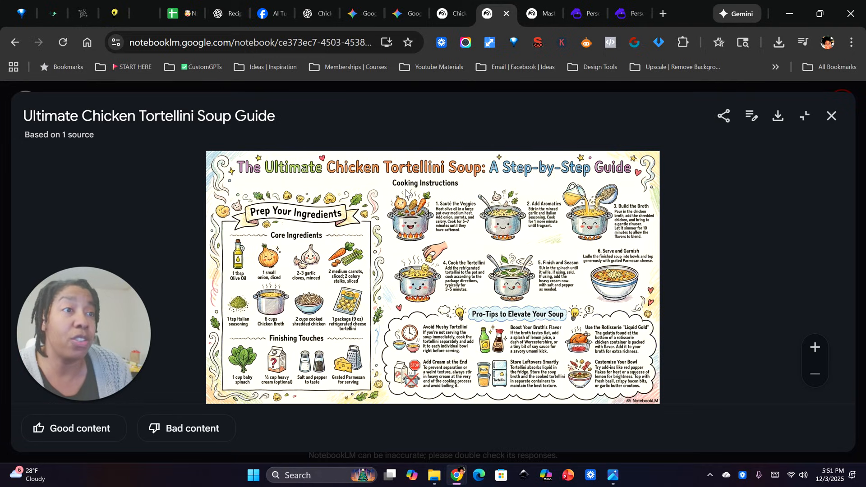
left_click(815, 348)
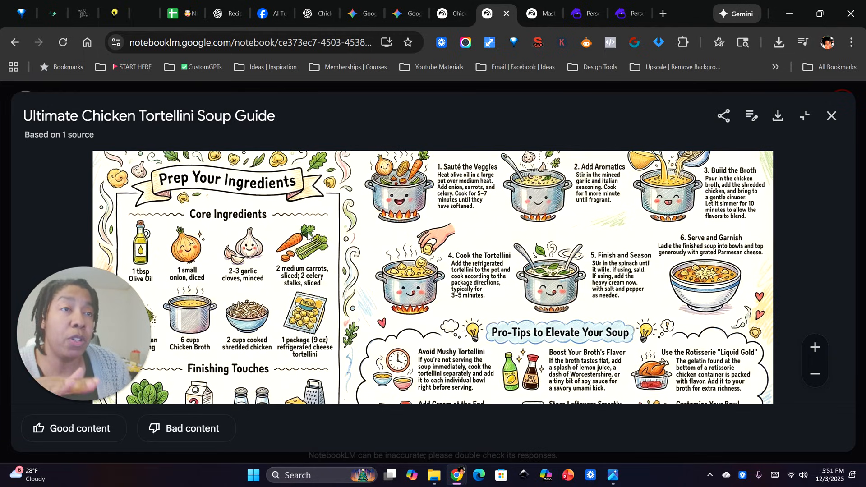
scroll(199, 331, "down", 1)
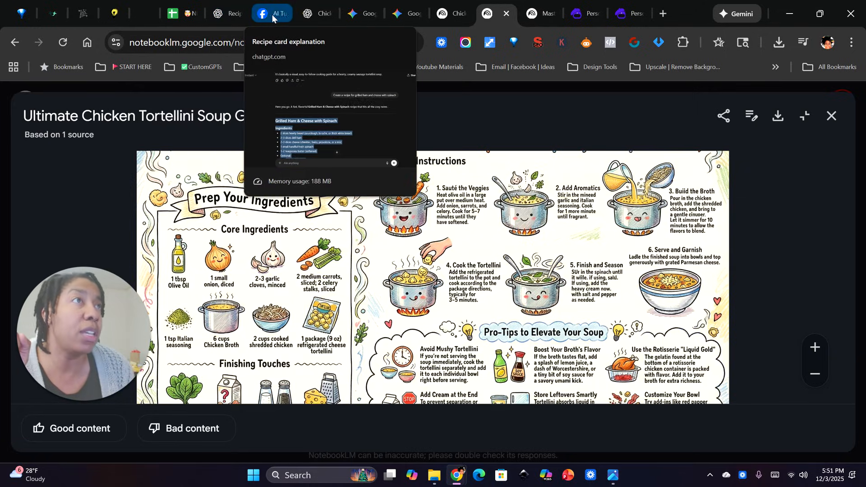
Switch to the ChatGPT recipe chat and highlight the tortellini timing advice about cooking it separately to avoid mushiness
left_click(316, 15)
scroll(391, 239, "up", 15)
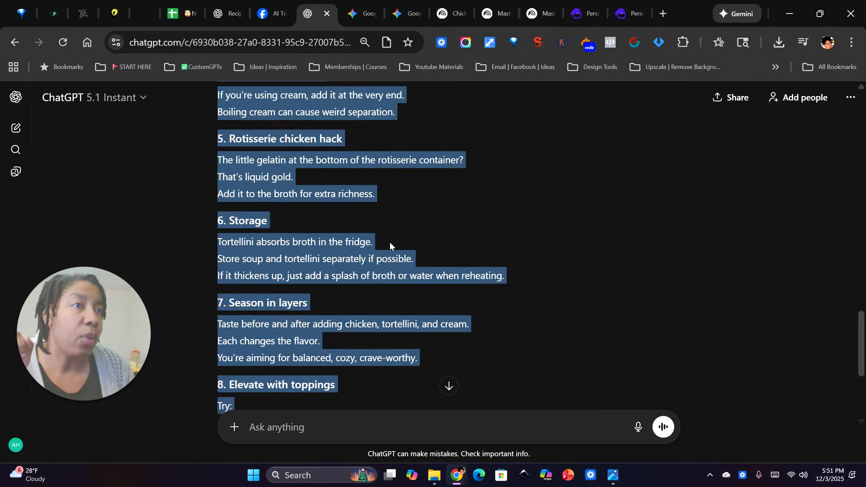
scroll(345, 251, "up", 3)
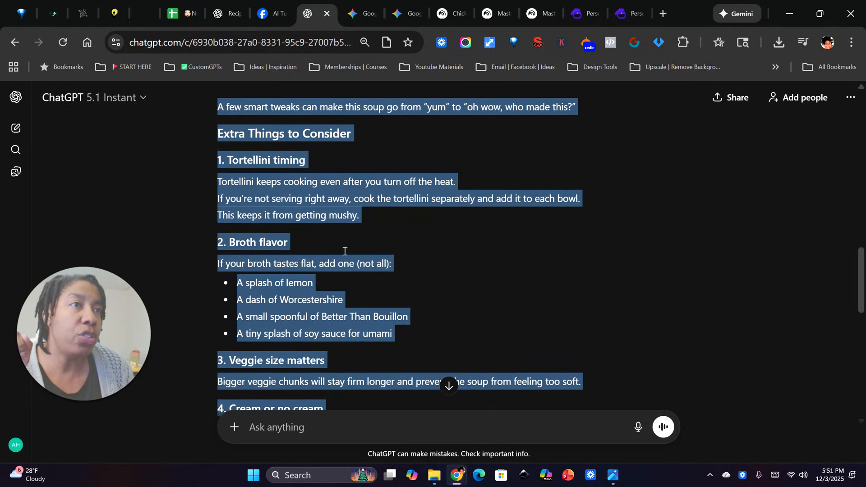
left_click(287, 276)
left_click_drag(202, 256, 368, 284)
left_click(255, 279)
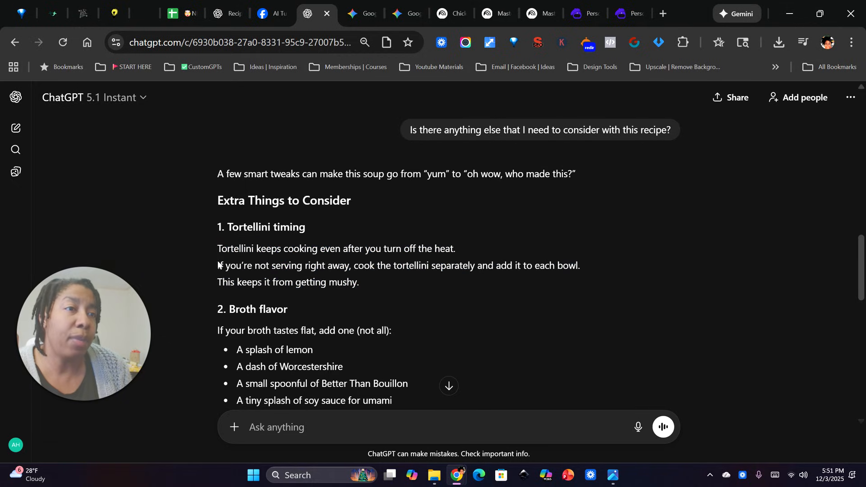
left_click_drag(218, 266, 591, 284)
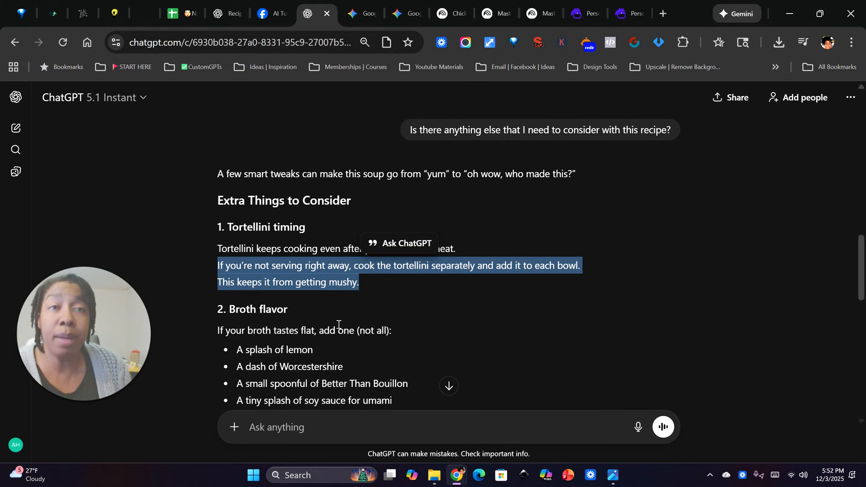
Return to the doodle-style infographic in NotebookLM, check its pro-tips and cooking instructions up close, and close it
left_click(494, 14)
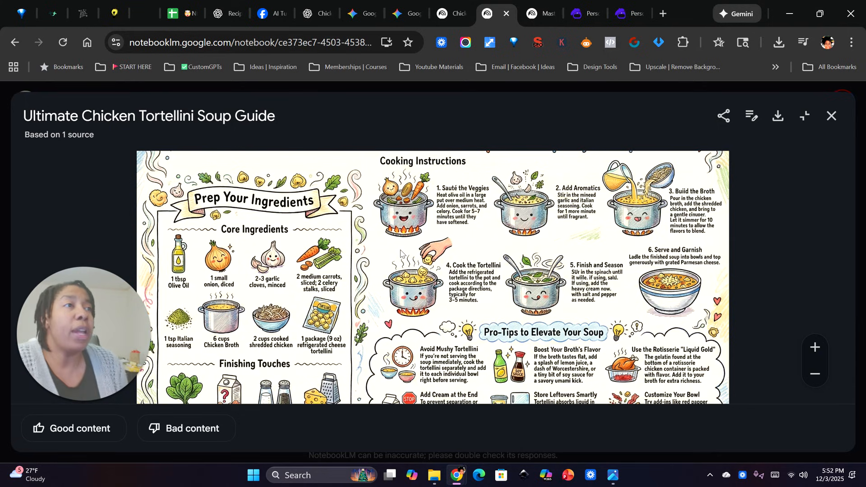
scroll(399, 250, "down", 1)
scroll(397, 269, "down", 1)
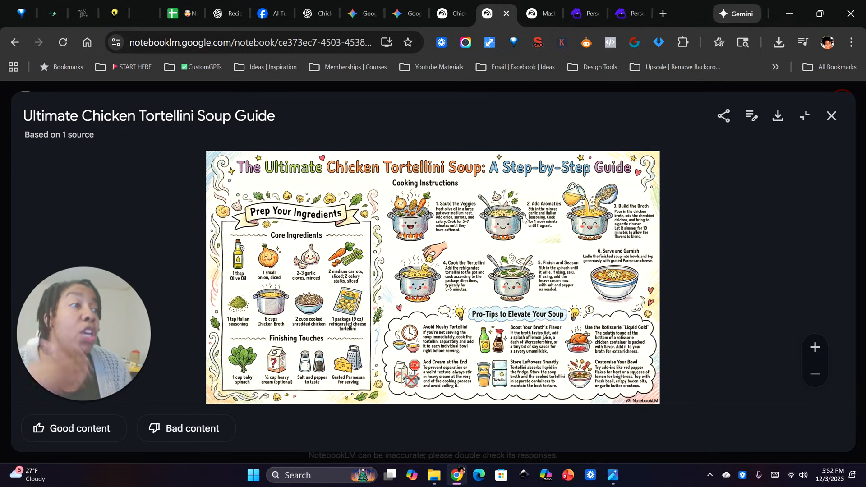
scroll(544, 354, "up", 3)
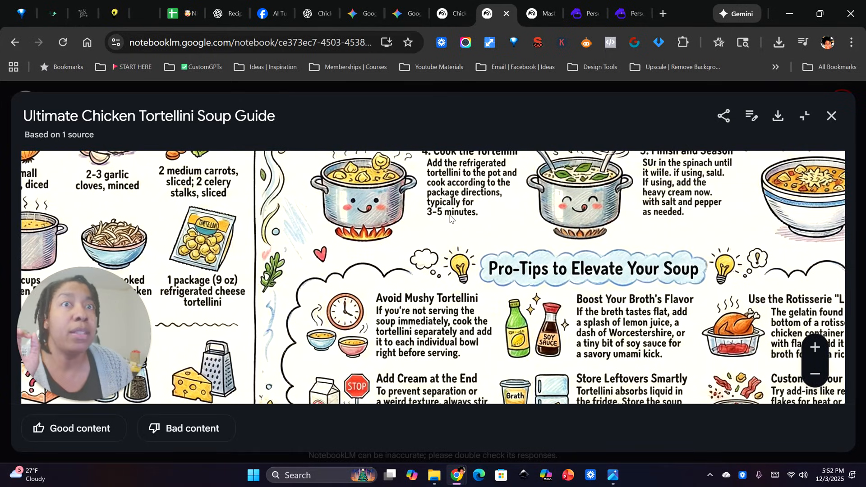
left_click_drag(467, 199, 353, 385)
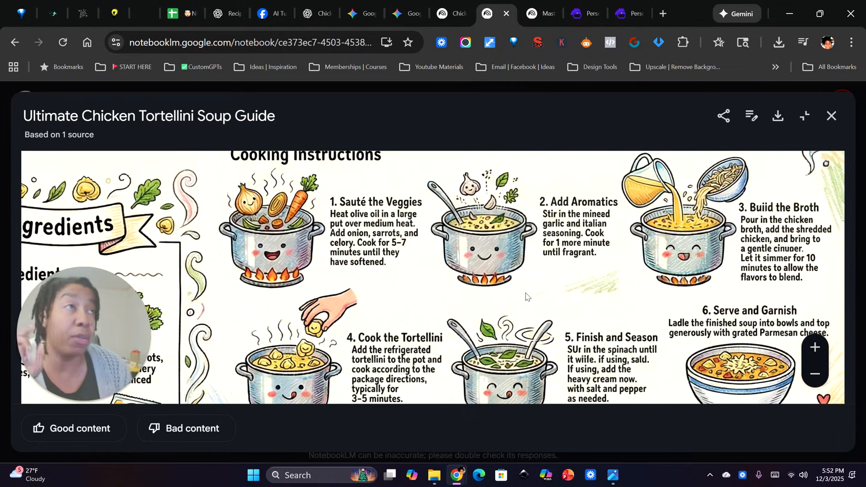
left_click(832, 117)
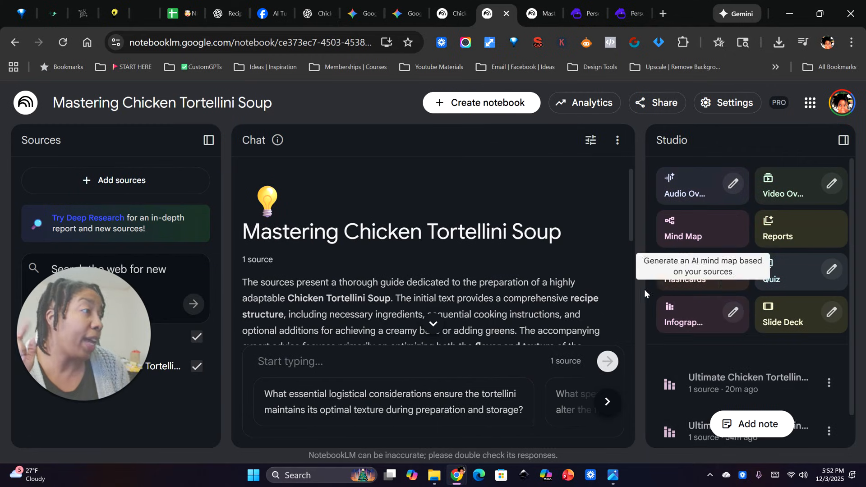
Open the notebook's other Ultimate Chicken Tortellini Soup infographic, inspect its cooking steps and illustrations up close, and close it
scroll(720, 364, "down", 1)
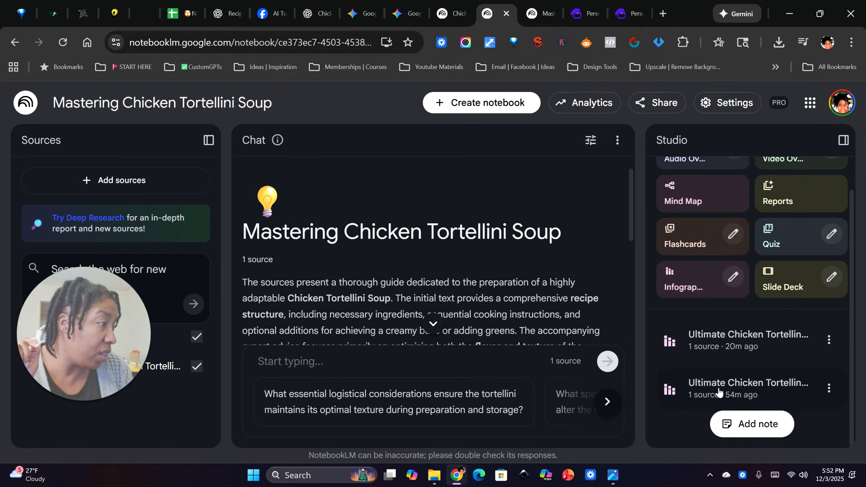
left_click(721, 339)
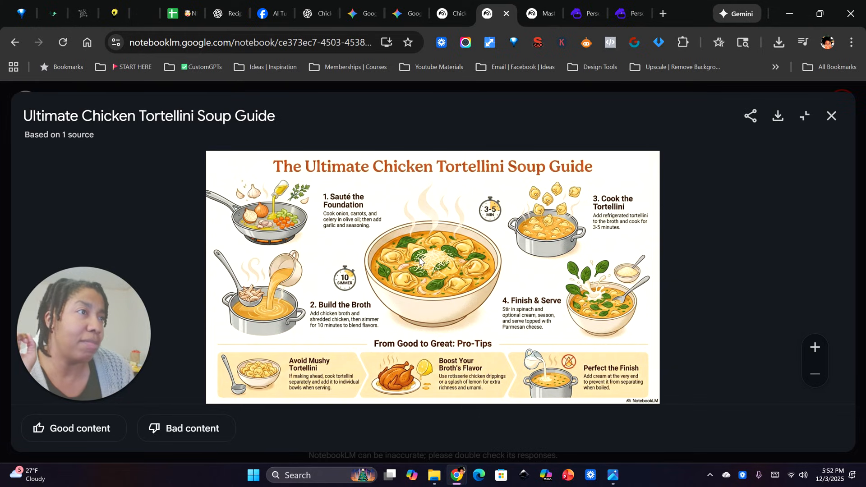
left_click(814, 347)
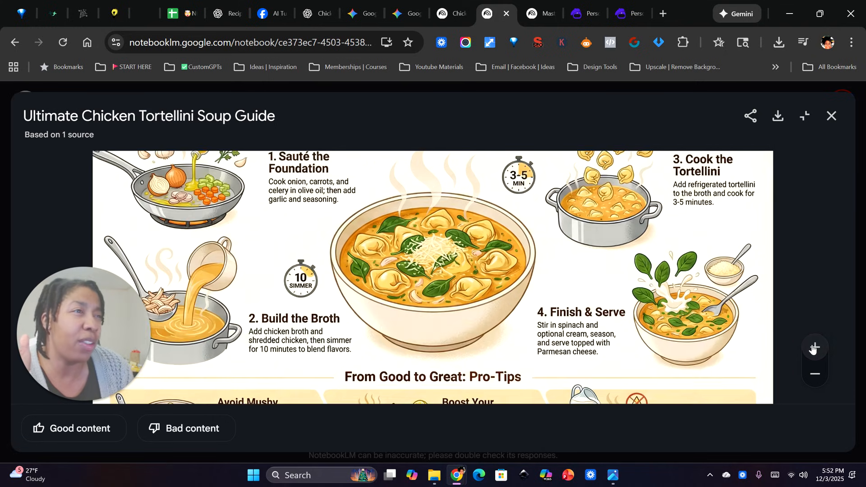
left_click(814, 348)
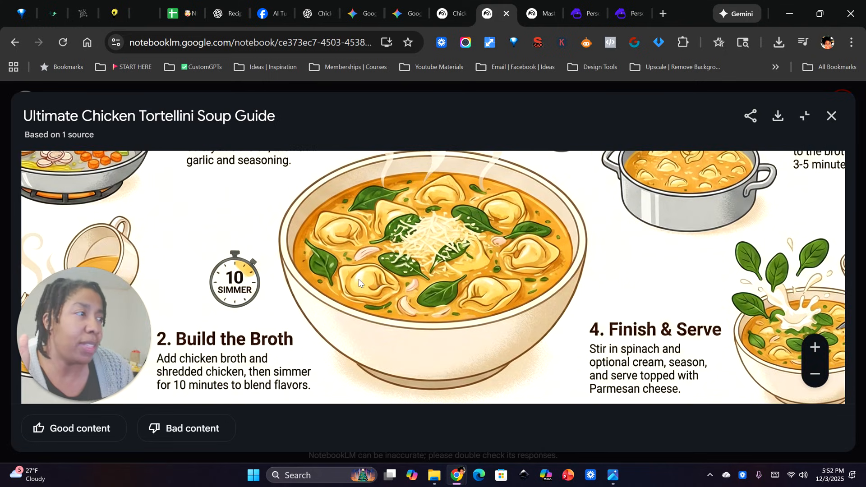
left_click(815, 374)
left_click(814, 374)
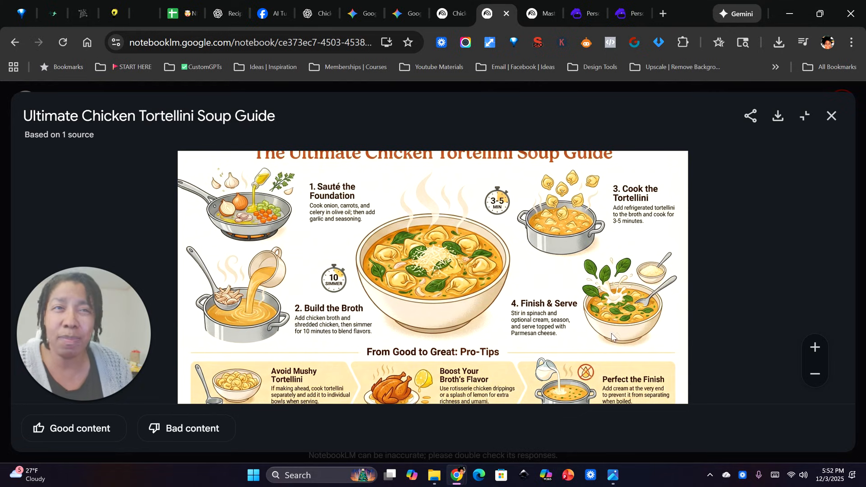
left_click(815, 375)
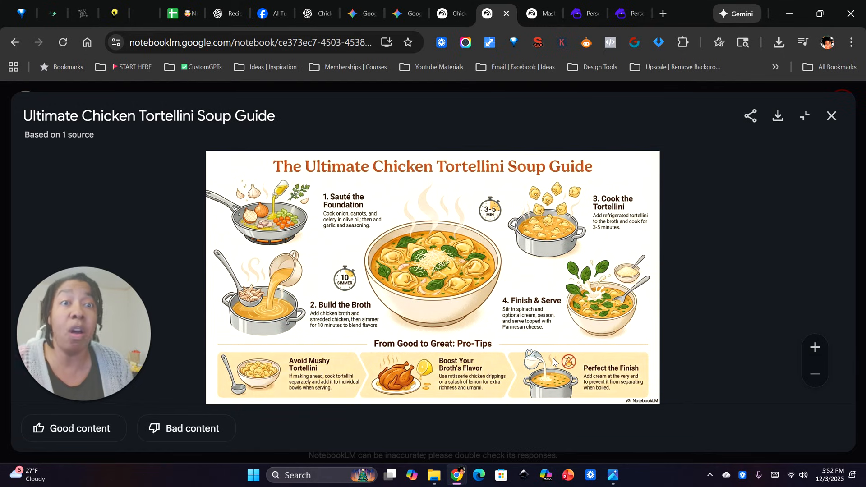
left_click(832, 115)
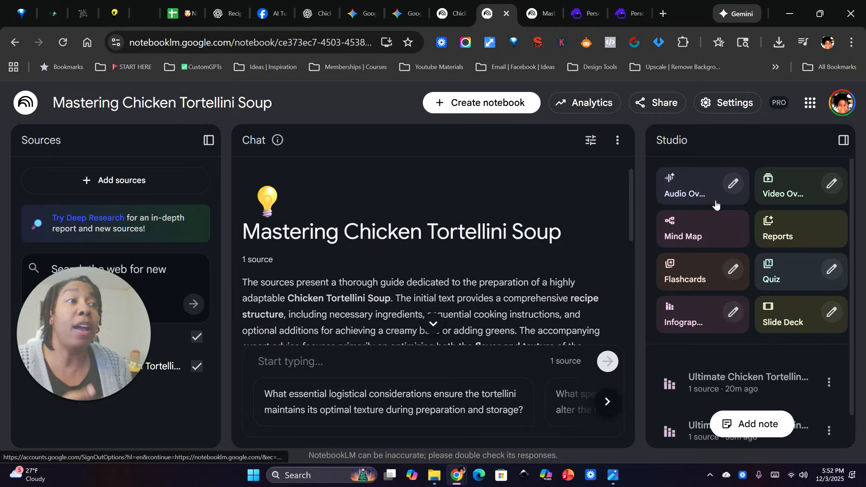
left_click_drag(90, 335, 297, 255)
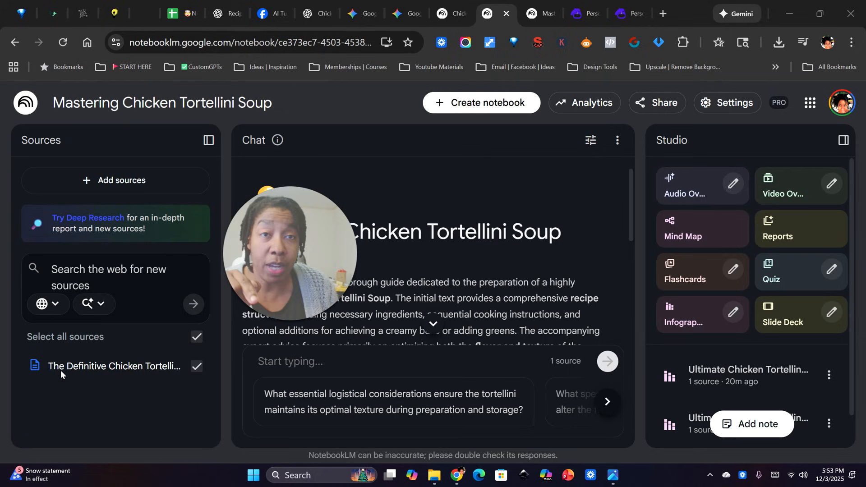
left_click_drag(288, 219, 97, 313)
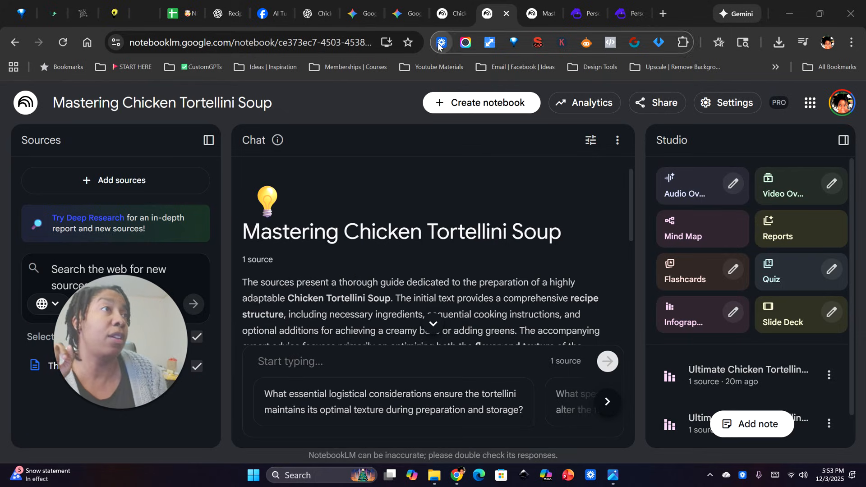
Switch to the Chicken Tortellini Soup Mastery notebook and inspect the Awesome Chicken Tortellini Soup Guide infographic's numbered steps and Chibi artwork up close
left_click(456, 10)
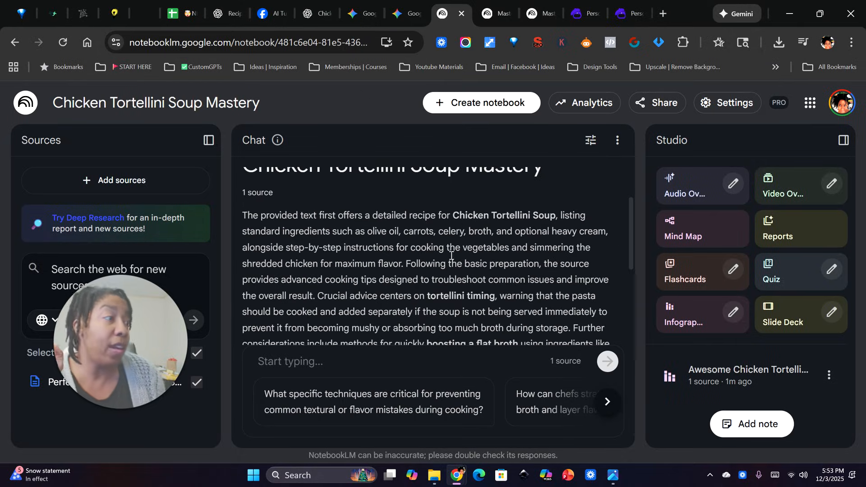
left_click(705, 373)
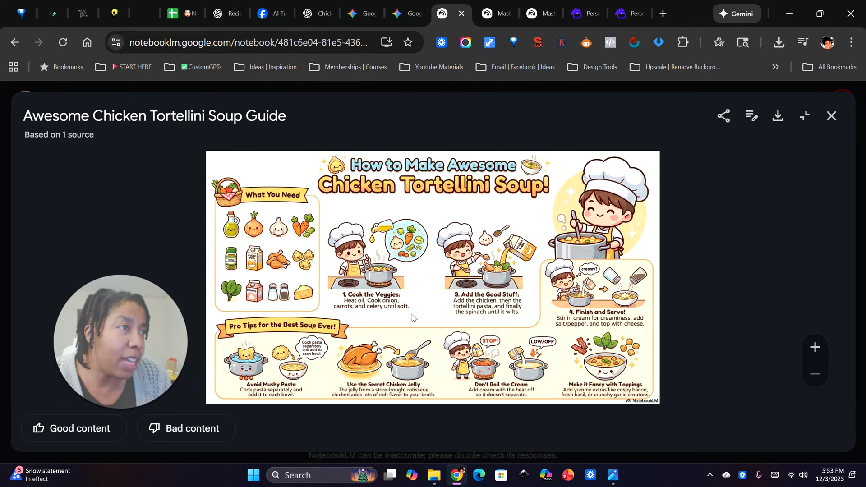
left_click(815, 347)
left_click(814, 348)
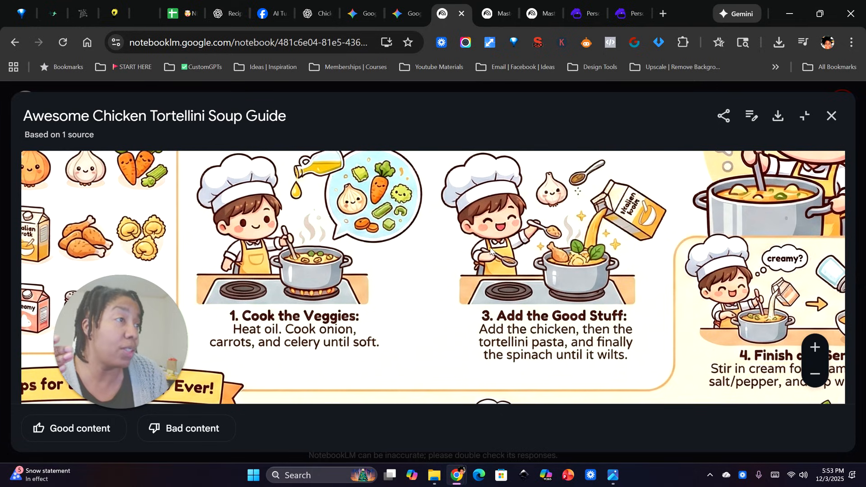
left_click(815, 374)
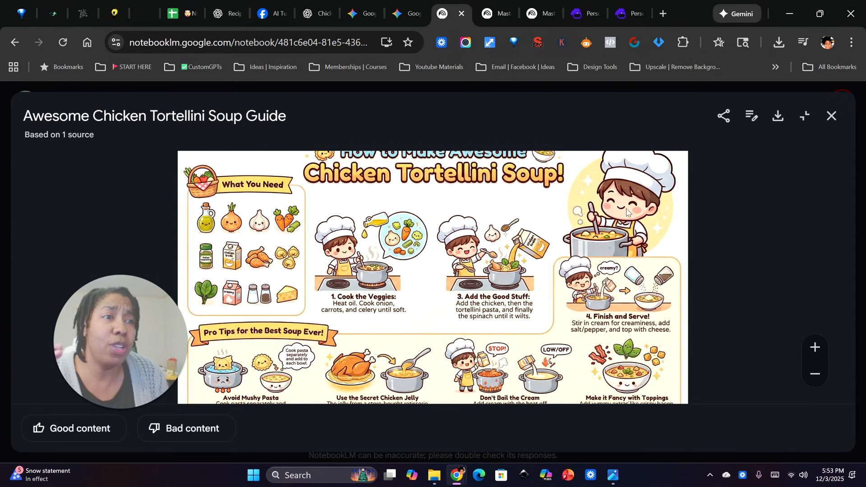
left_click(814, 374)
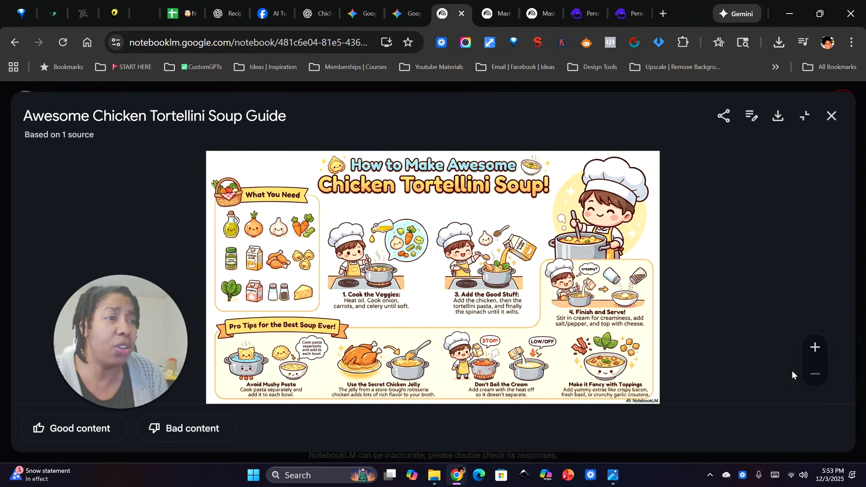
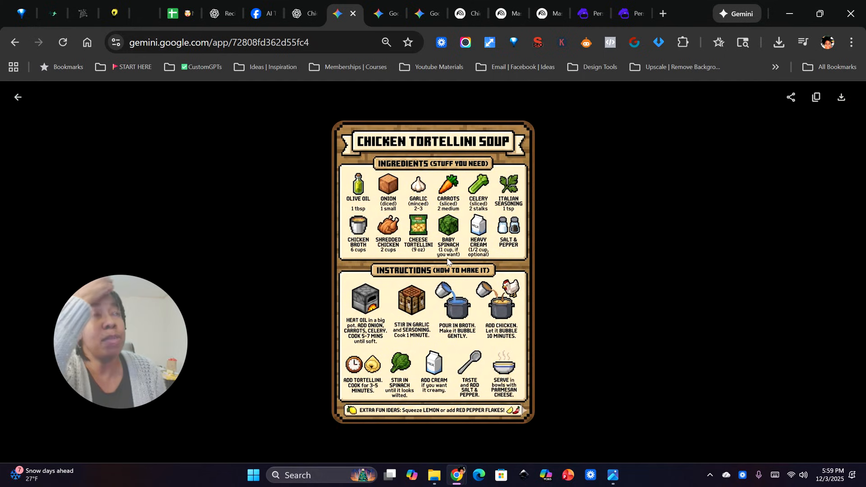
Switch to the personal designs in Artistly and open the Chicken Tortellini Soup recipe card's details
mouse_move(585, 17)
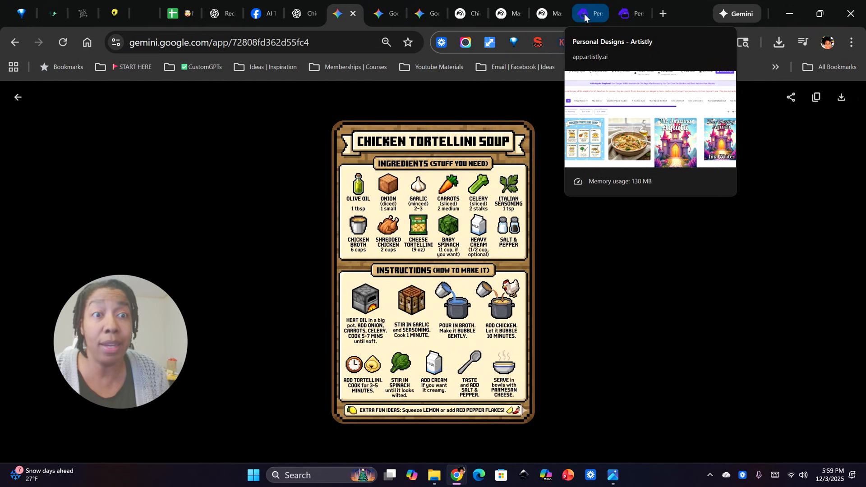
left_click(584, 17)
left_click_drag(123, 359, 373, 344)
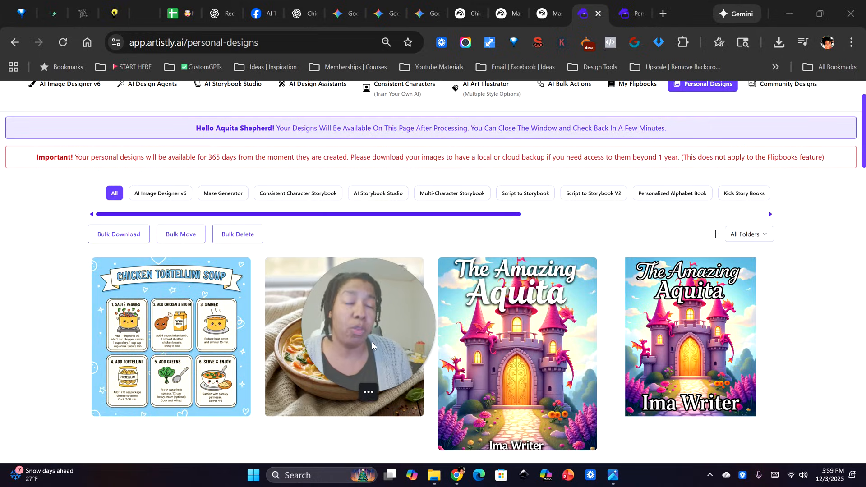
left_click(151, 337)
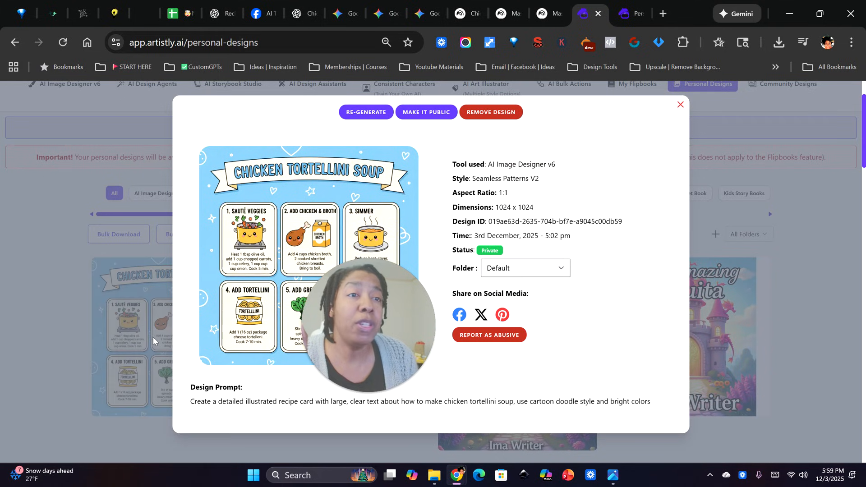
left_click_drag(375, 325, 118, 315)
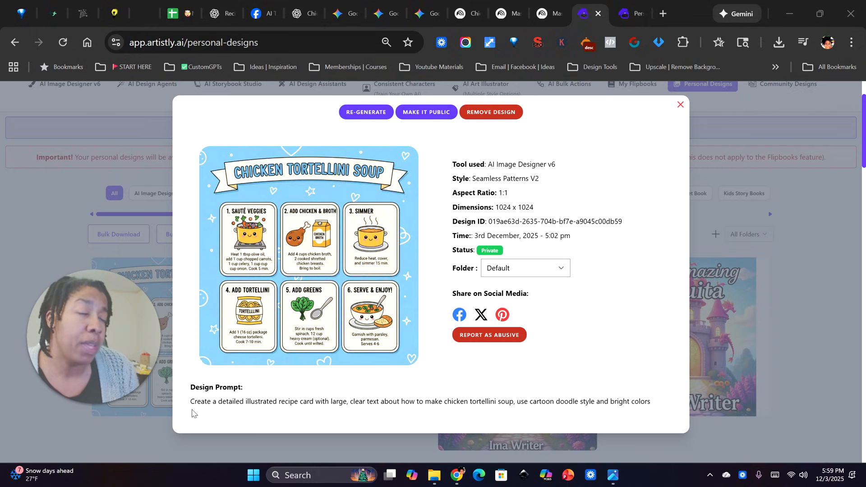
Copy the soup card's full design prompt and close its details
left_click_drag(189, 402, 663, 422)
key("ctrl+c")
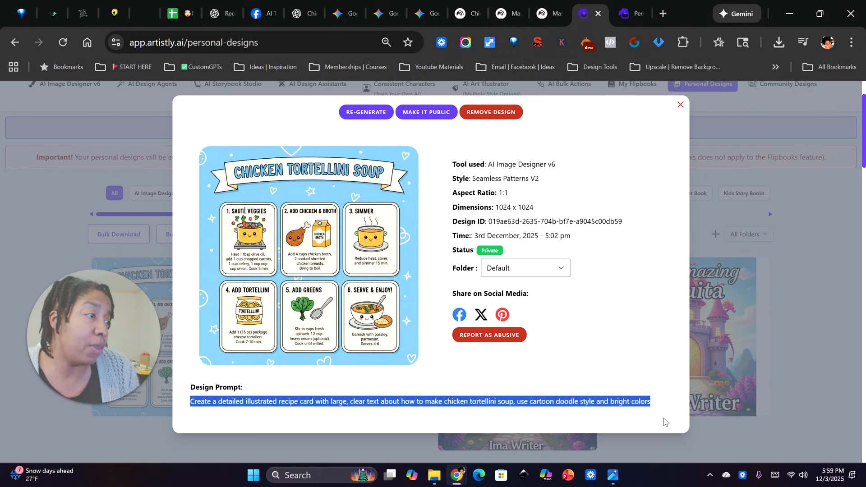
right_click(347, 401)
left_click(403, 135)
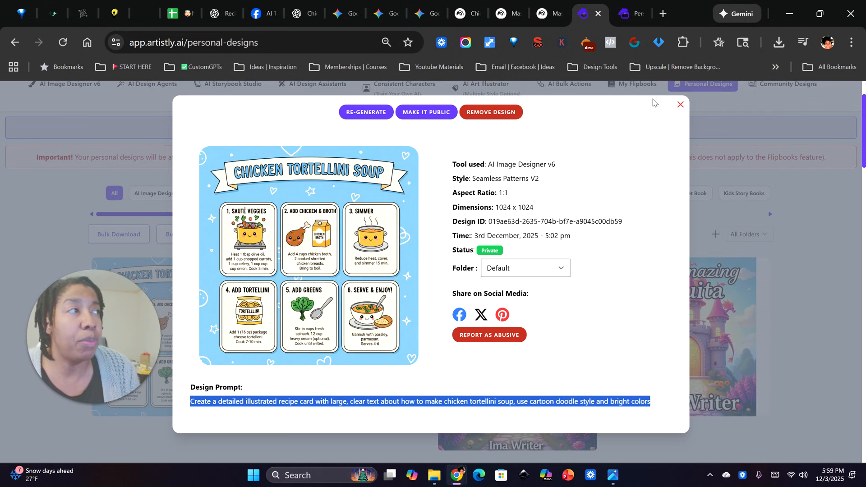
left_click(680, 105)
Start a new design with the Fast AI Image Designer in the Seamless Patterns V2 category
scroll(369, 267, "up", 2)
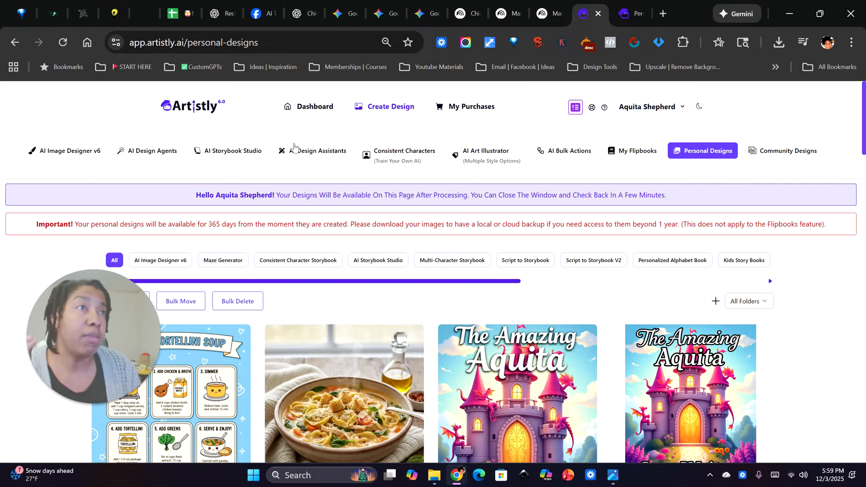
left_click(315, 111)
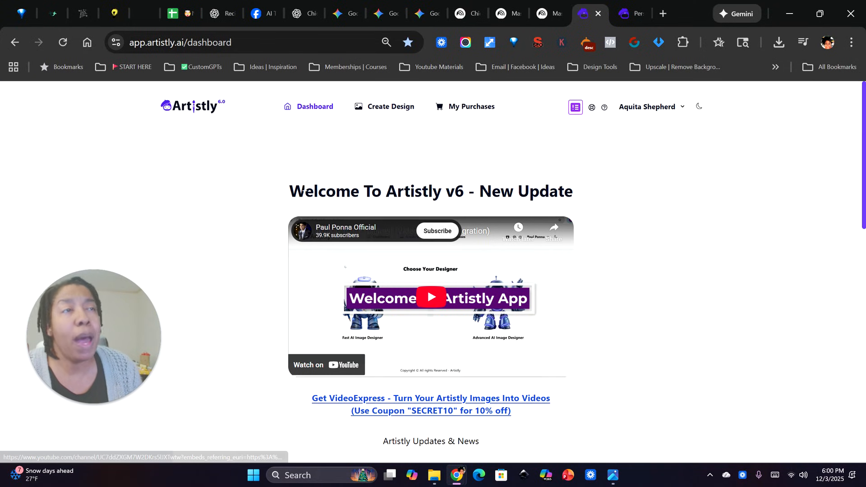
left_click(381, 107)
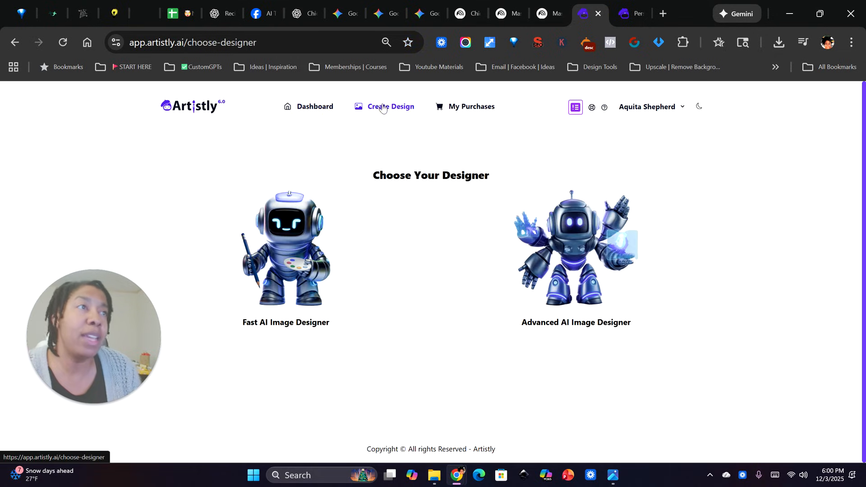
left_click(280, 264)
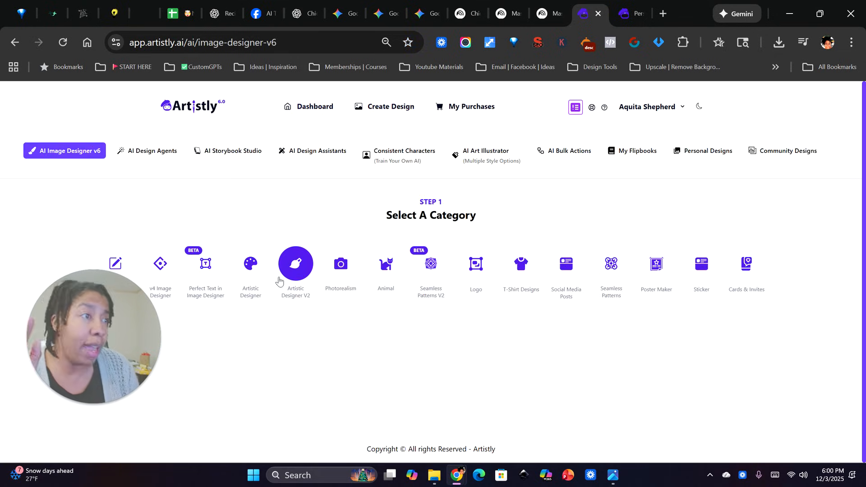
left_click(431, 265)
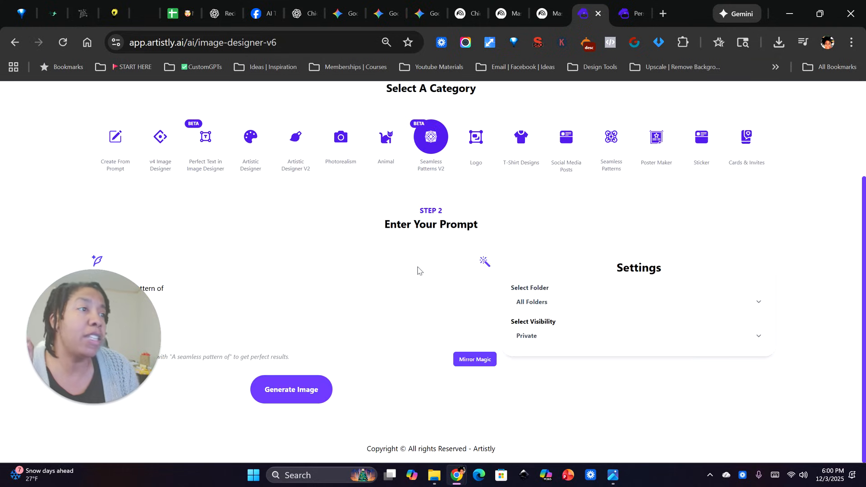
Replace the default seamless-pattern prompt with the copied recipe card prompt
left_click_drag(166, 289, 67, 293)
key("BackSpace")
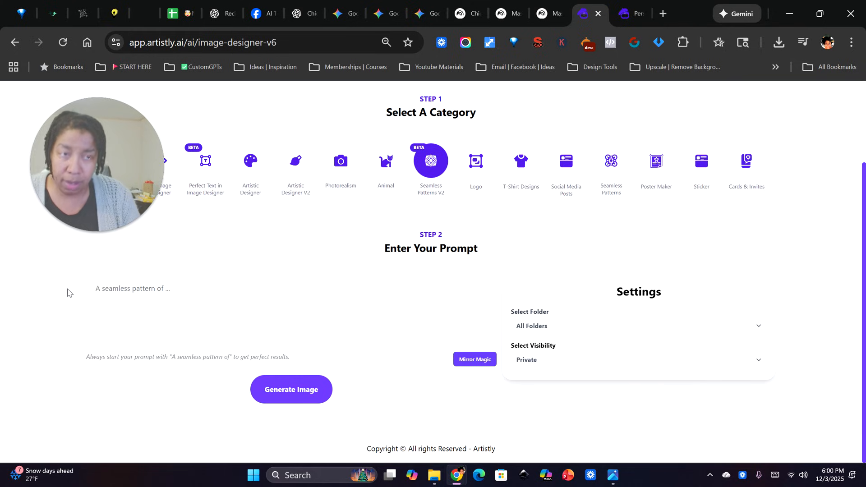
key("ctrl+v")
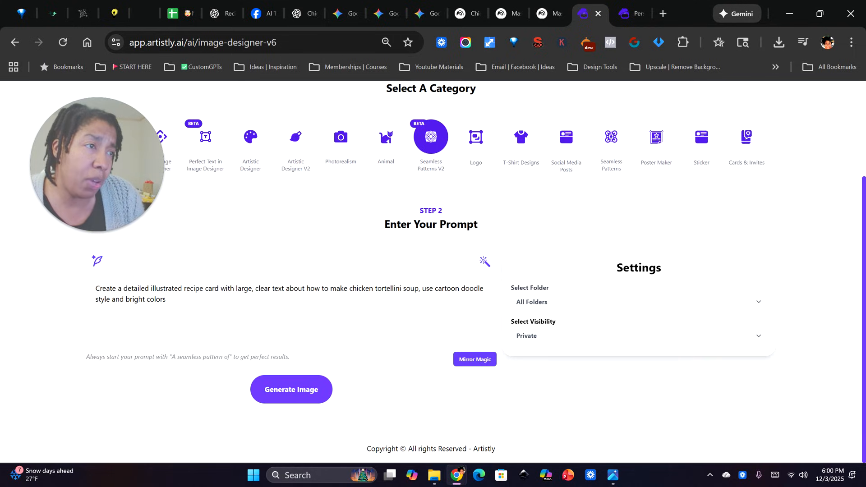
Replace "chicken tortellini soup" in the prompt with "a peanut butter and jelly sandwich"
left_click_drag(349, 288, 420, 289)
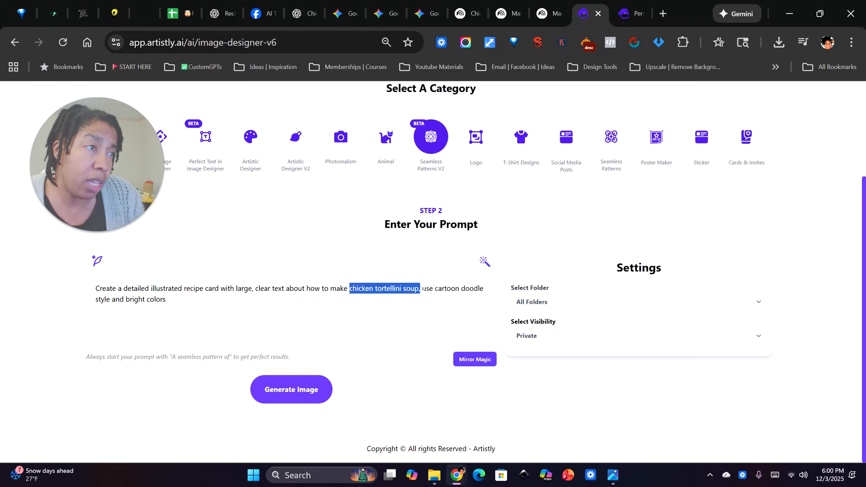
type("a peanut but")
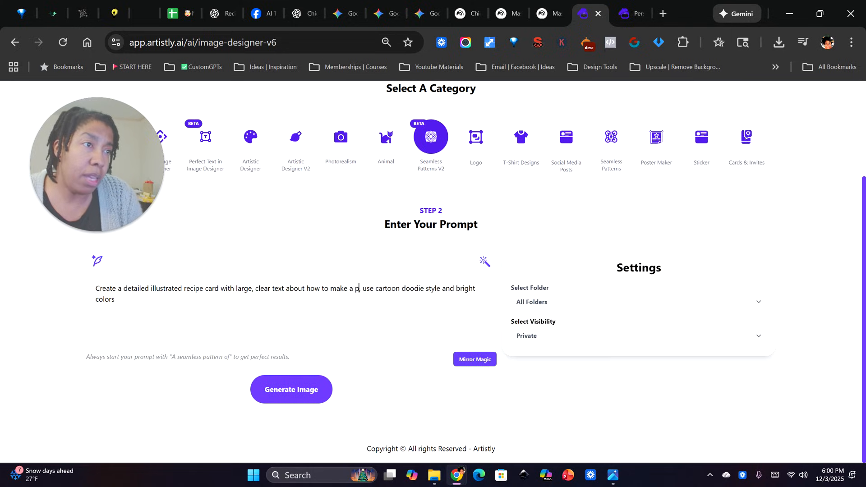
type("ter and jelly sand")
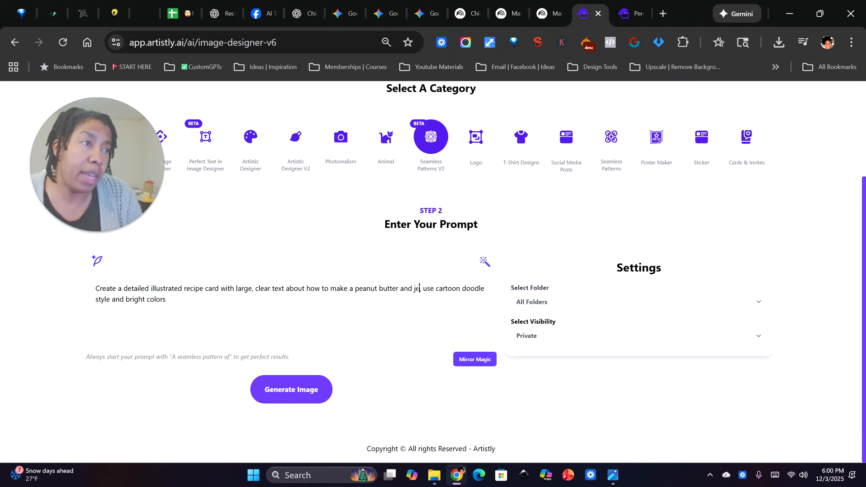
type("wich")
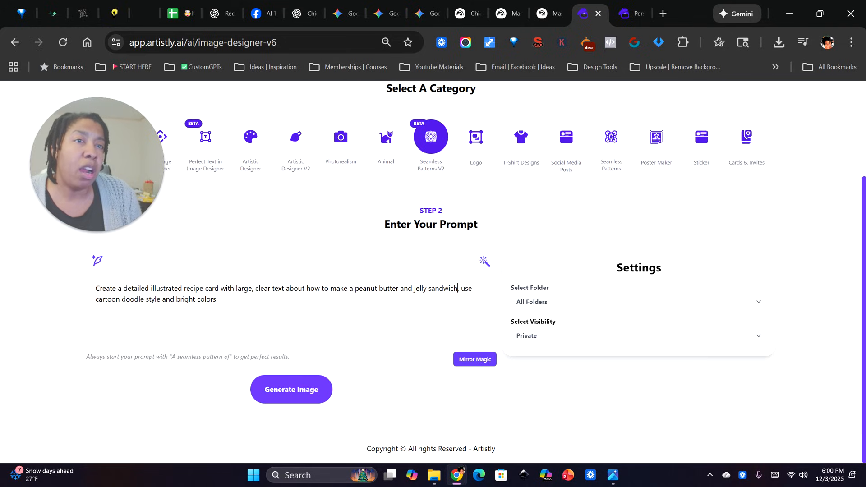
Change the prompt's cartoon doodle style to "Chibi style," and generate the image
left_click_drag(161, 299, 96, 299)
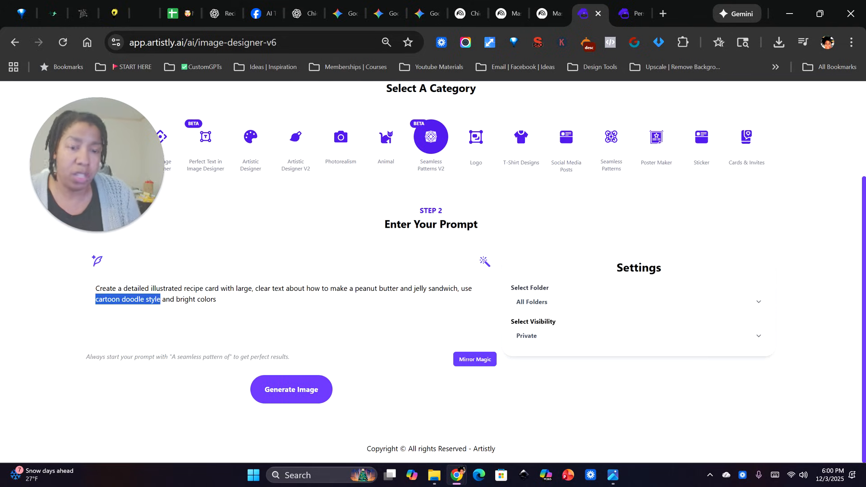
type("Chibi")
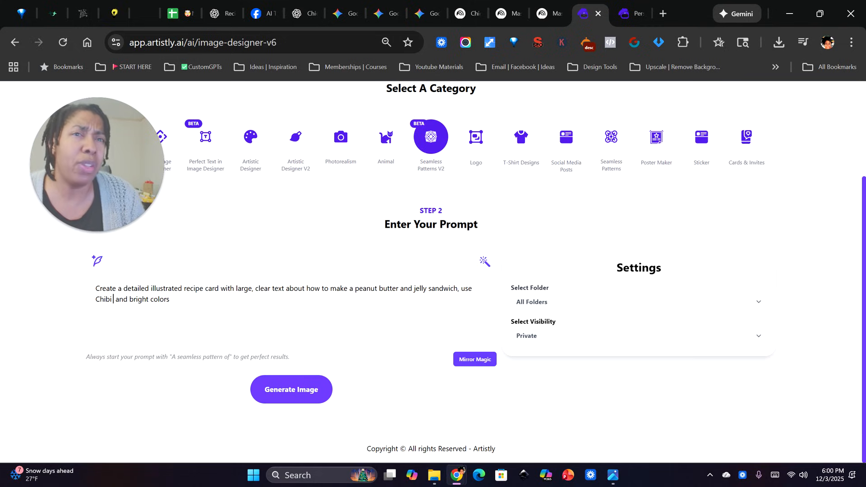
type(" style")
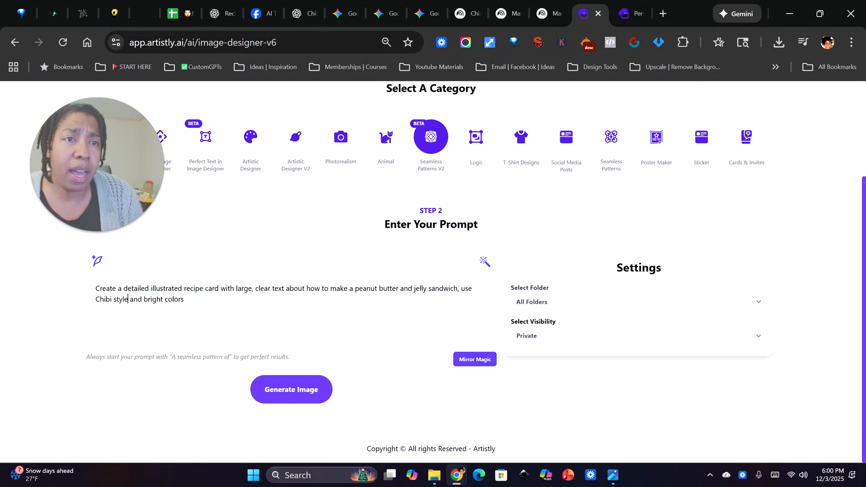
type(",")
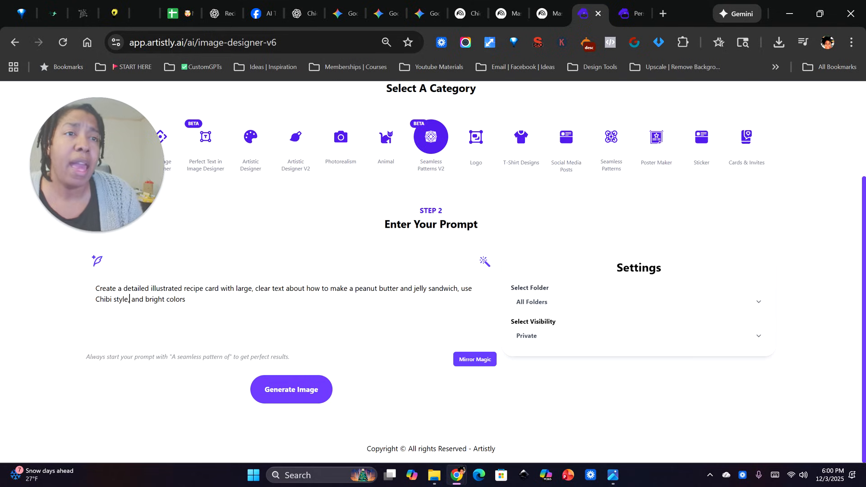
left_click(300, 397)
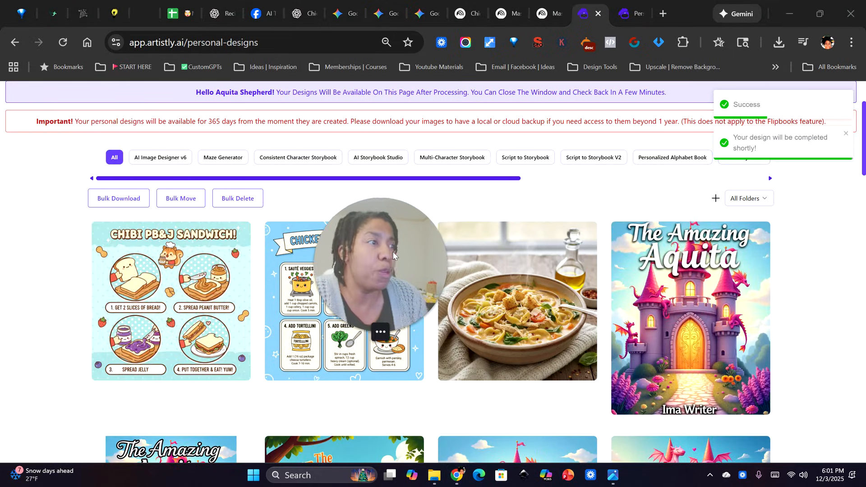
Open the new Chibi PB&J Sandwich design, examine its illustrated steps and text, and close it
left_click(152, 301)
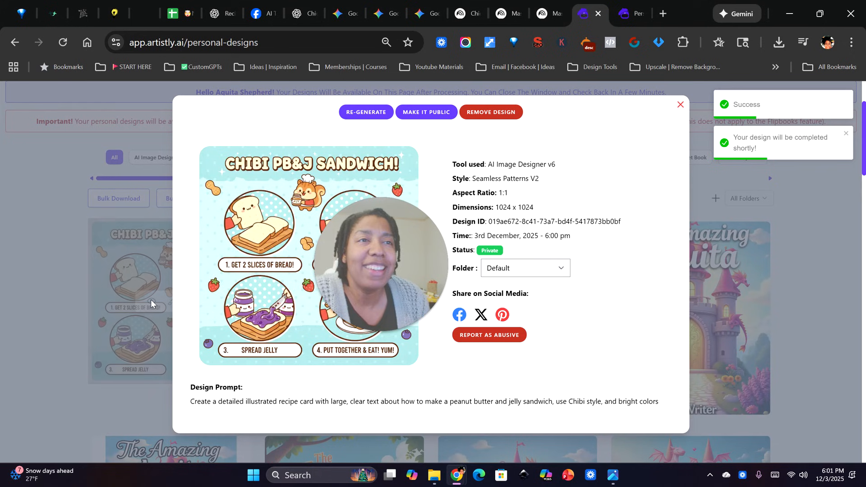
left_click_drag(249, 272, 148, 266)
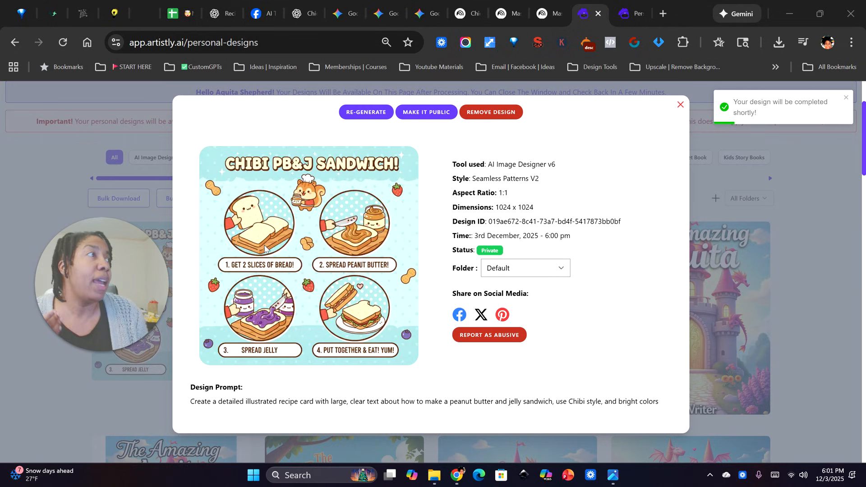
left_click(681, 105)
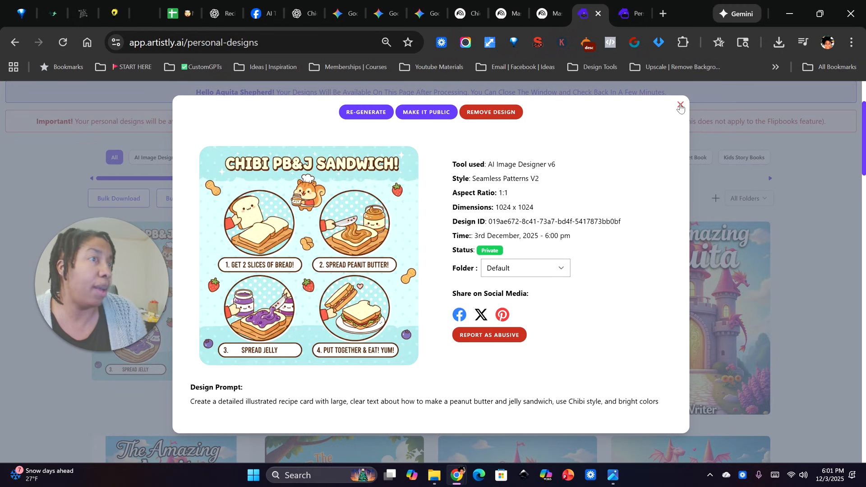
left_click(681, 106)
Compare Artistly's Chicken Tortellini Soup card with NotebookLM's Ultimate Chicken Tortellini Soup Guide and Gemini's recipe card, ending back on the Artistly card
left_click(328, 302)
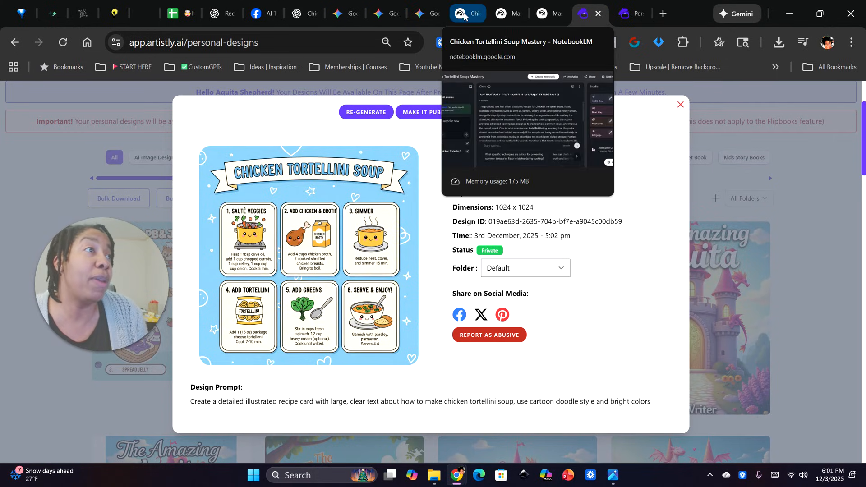
left_click(501, 16)
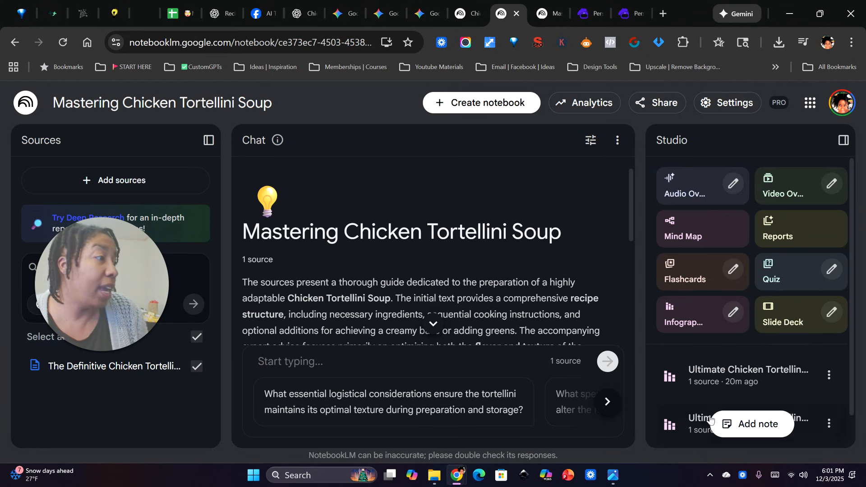
left_click(708, 373)
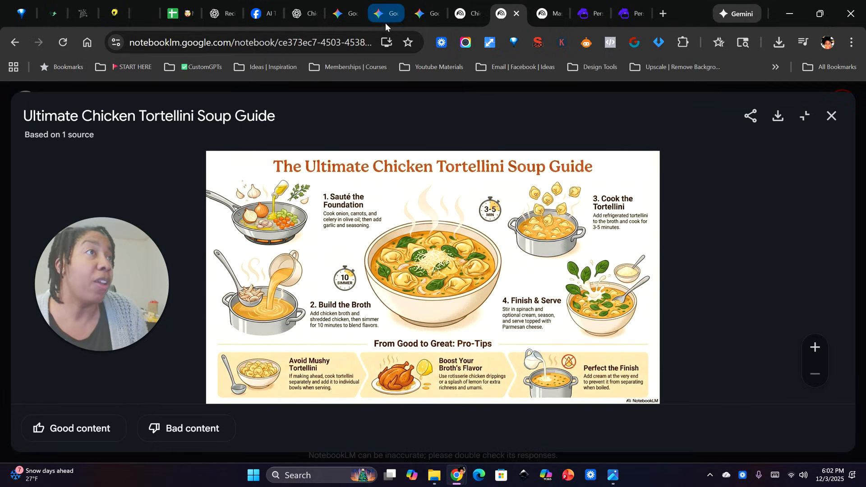
left_click(420, 14)
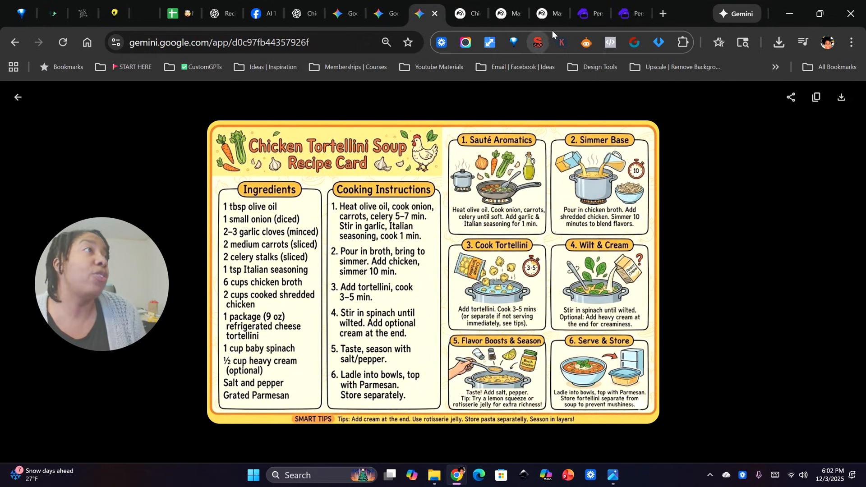
left_click(592, 15)
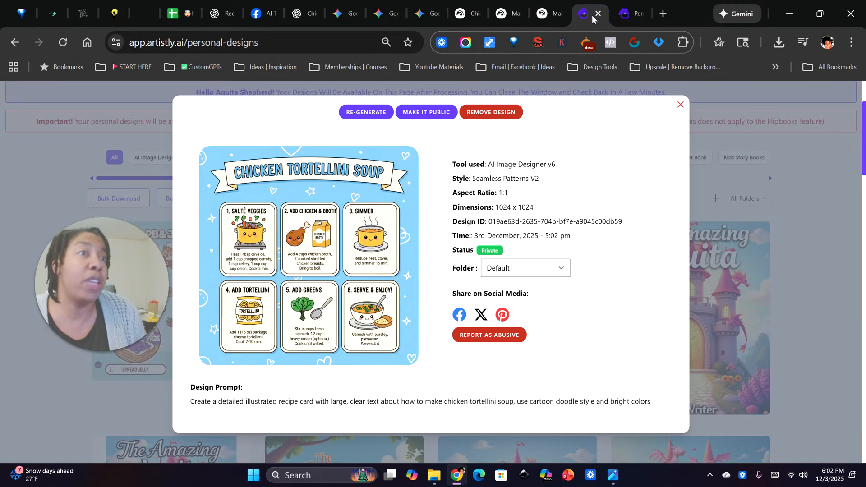